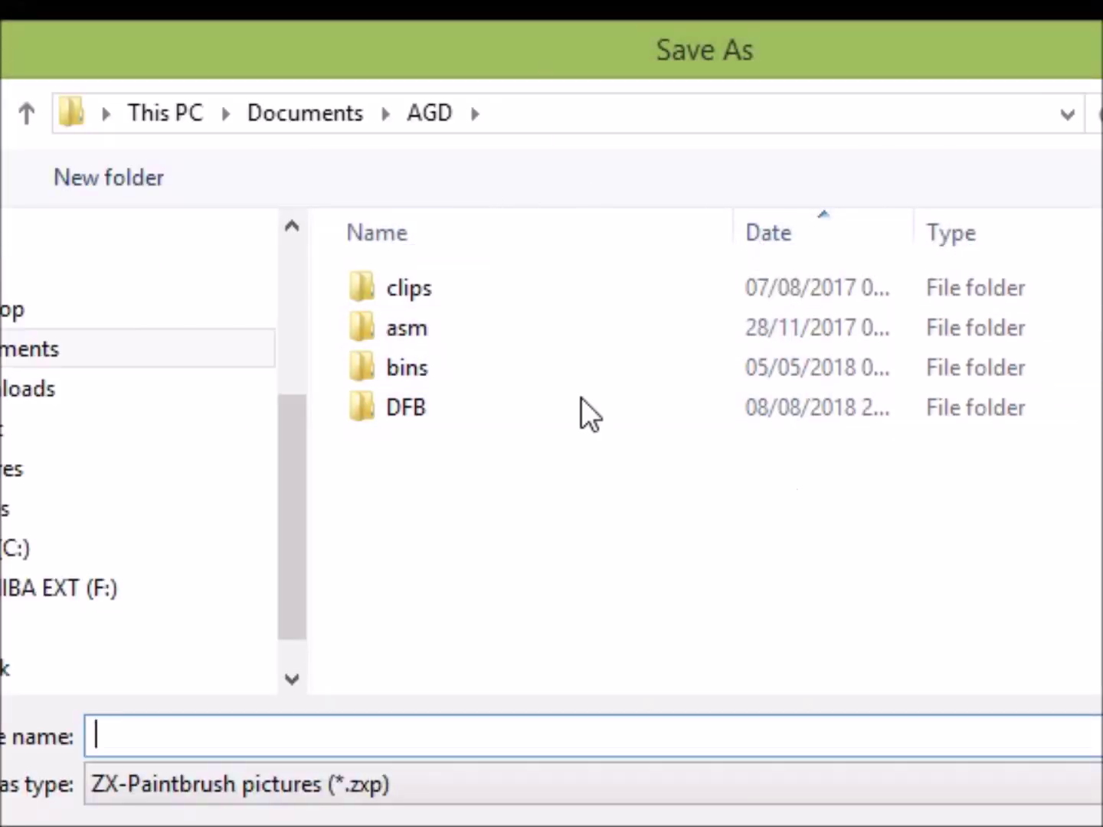
# Save the sprite sheet as the binary file manicsprites.bin, overwriting the existing file, using block-based 16 × 16 pixel output without attributes
pyautogui.click(279, 790)
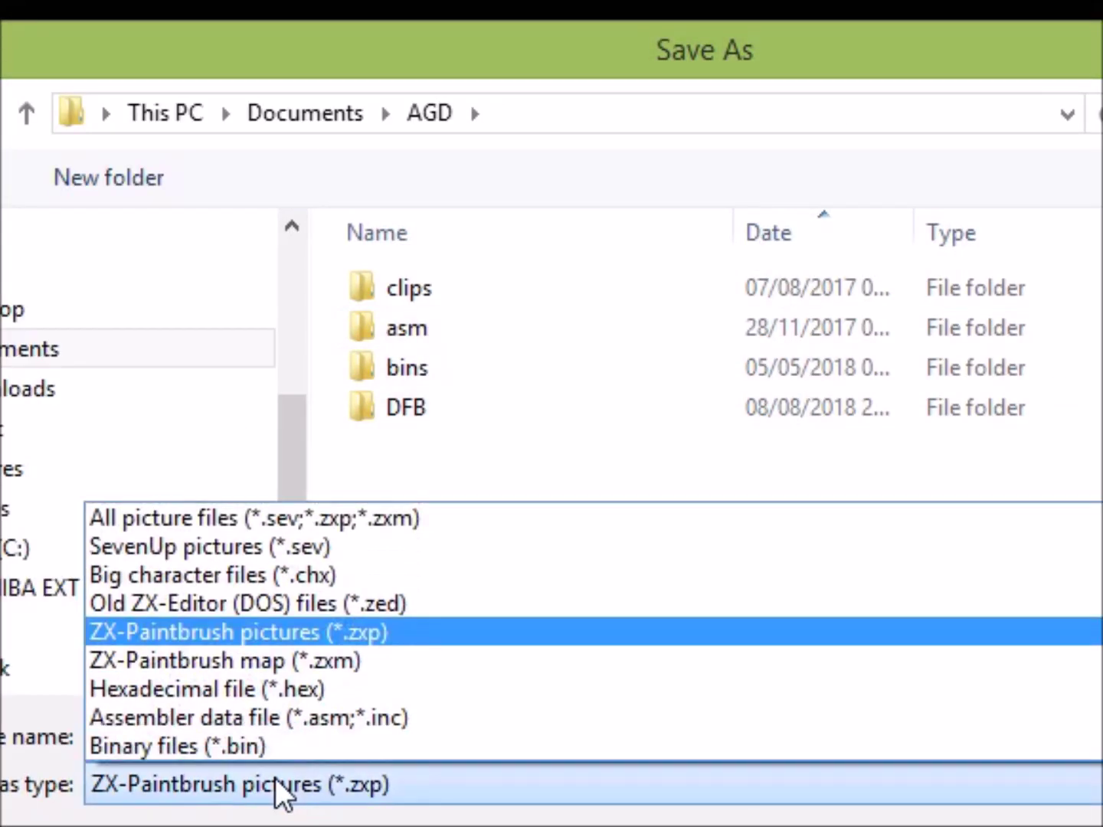
pyautogui.click(256, 748)
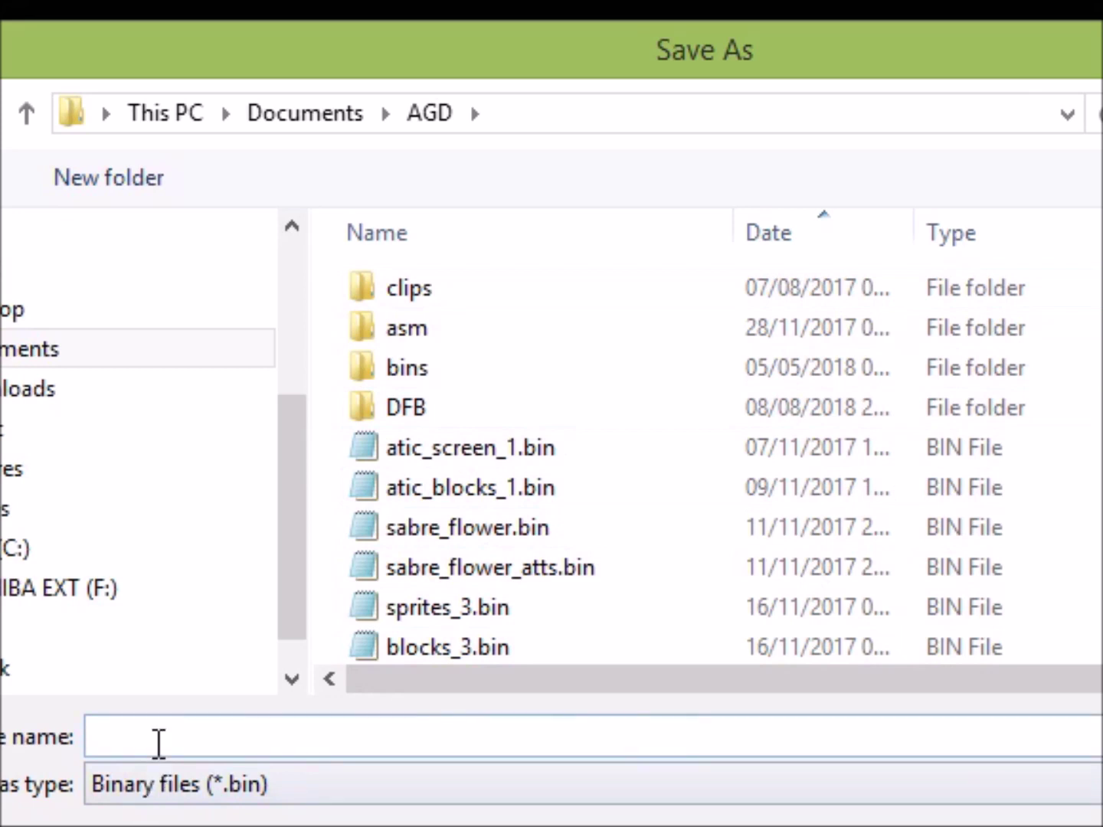
pyautogui.click(156, 741)
pyautogui.write('manic')
pyautogui.press('Down')
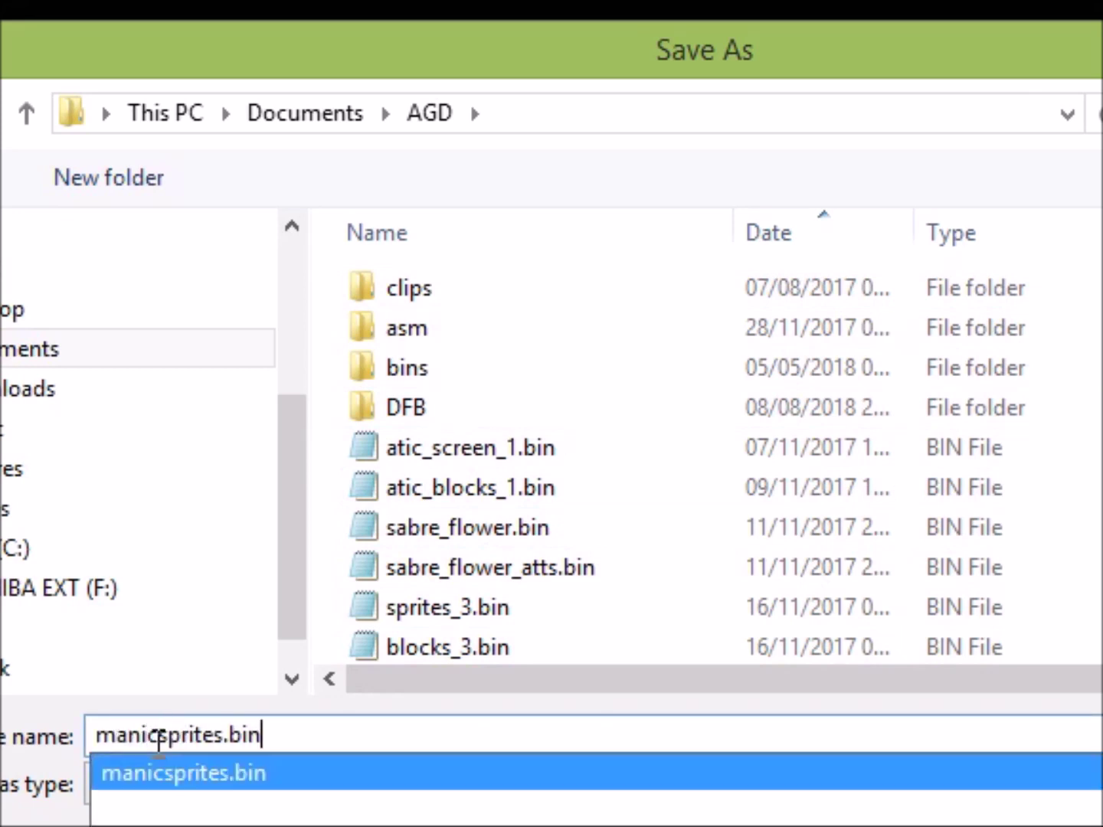
pyautogui.press('Return')
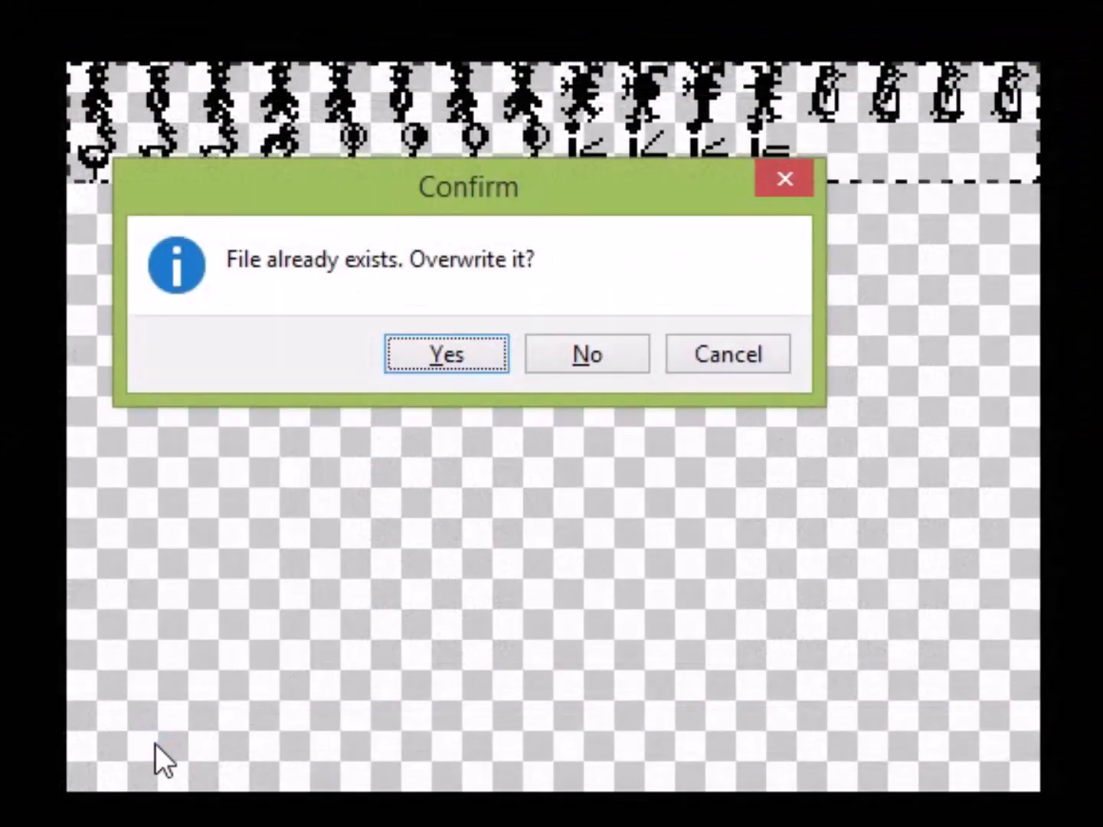
pyautogui.click(453, 353)
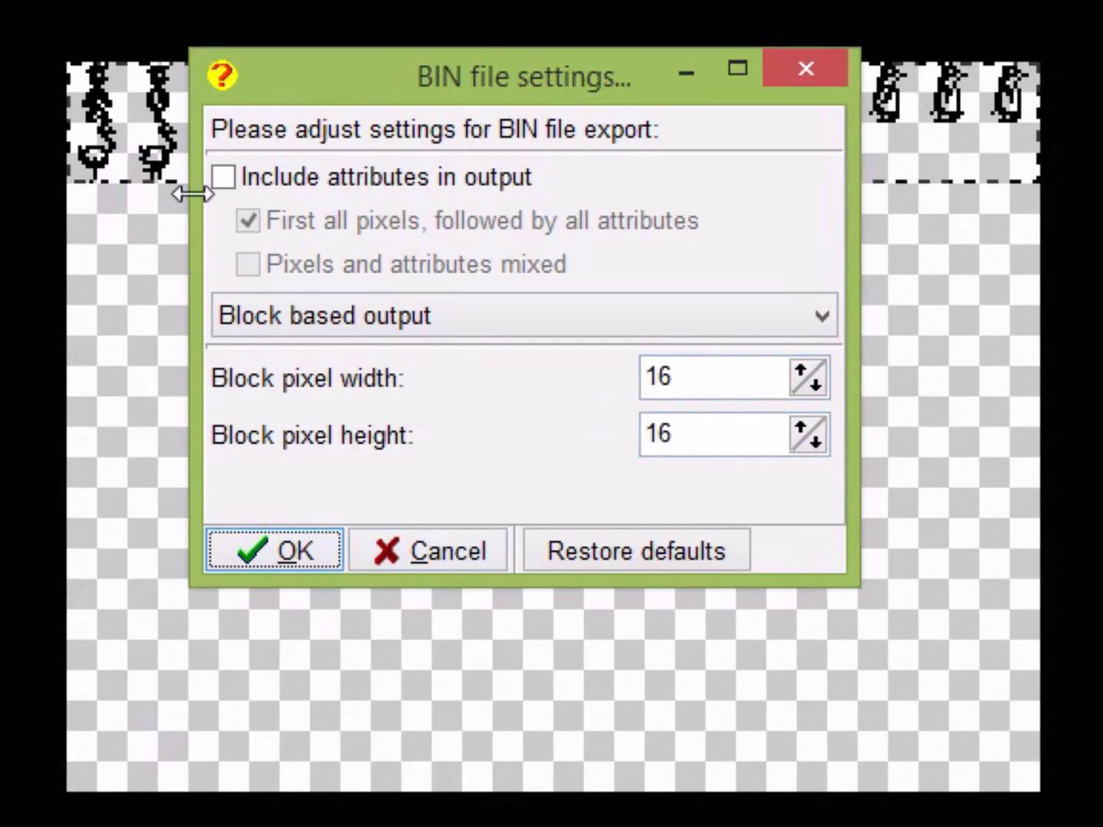
pyautogui.click(272, 550)
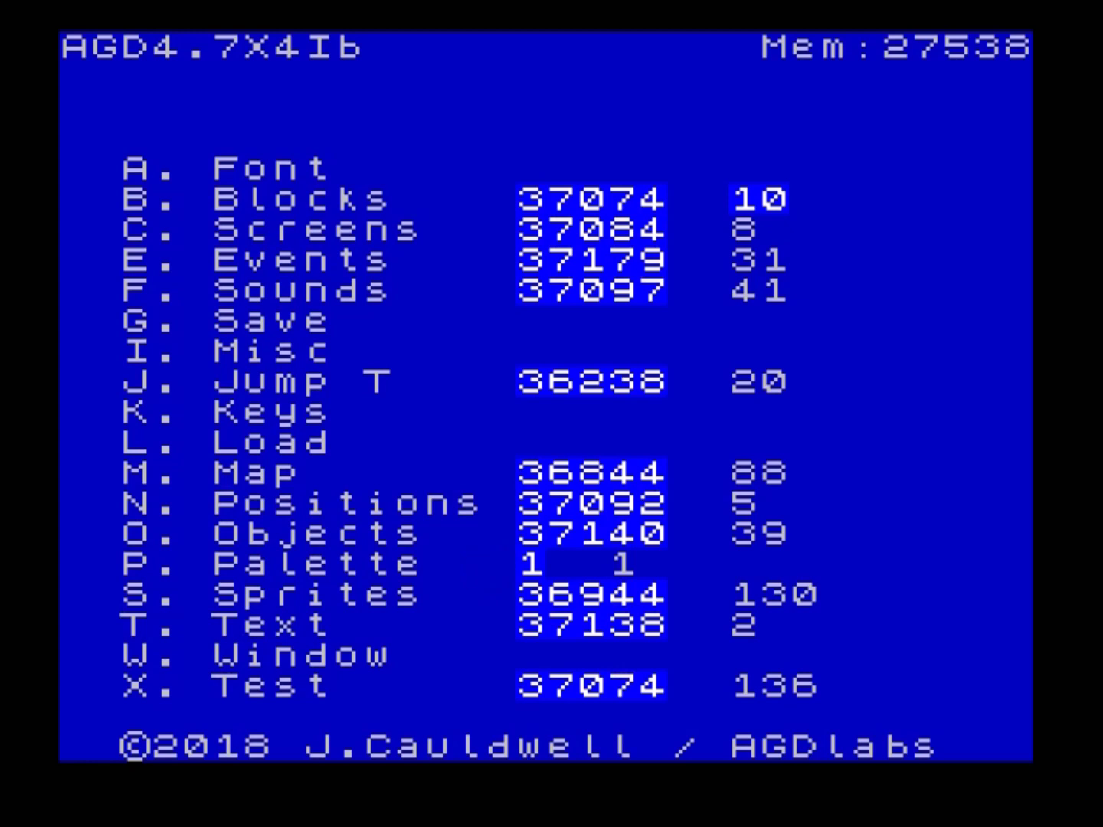
# Build sprite images 0 and 1 with four frames each in the sprite editor of AGD
pyautogui.press('s')
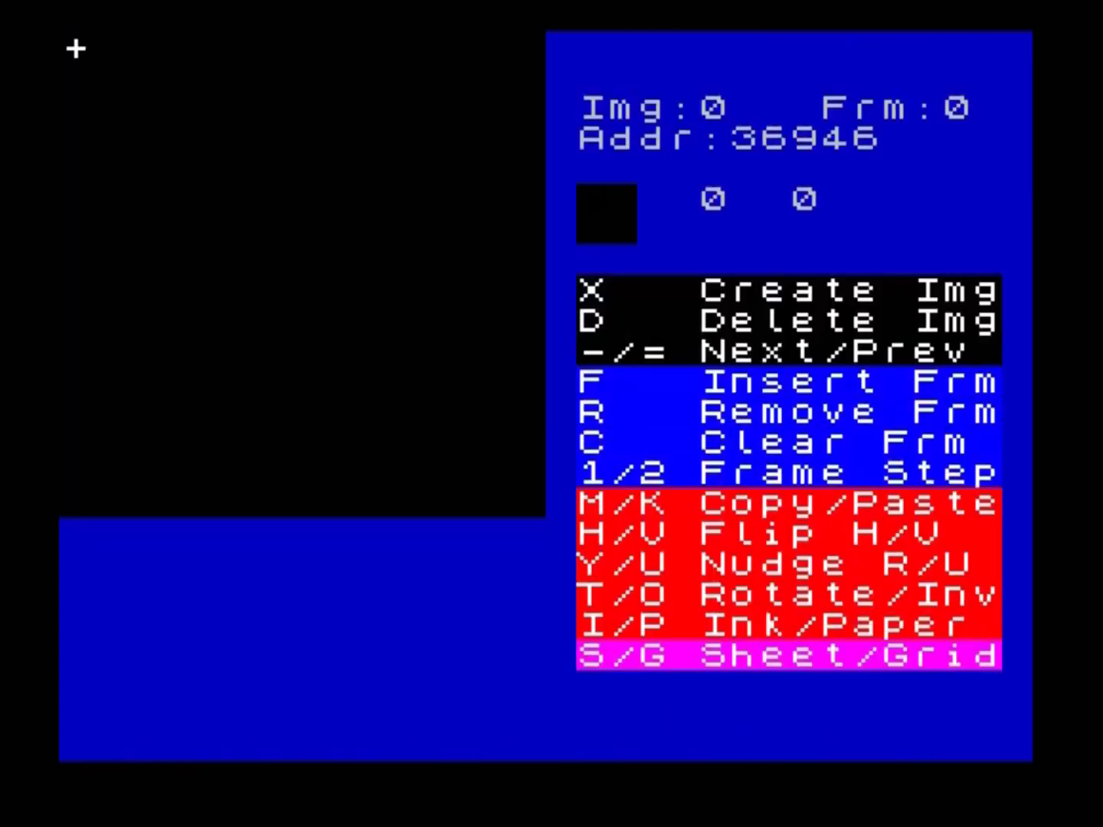
pyautogui.press('f')
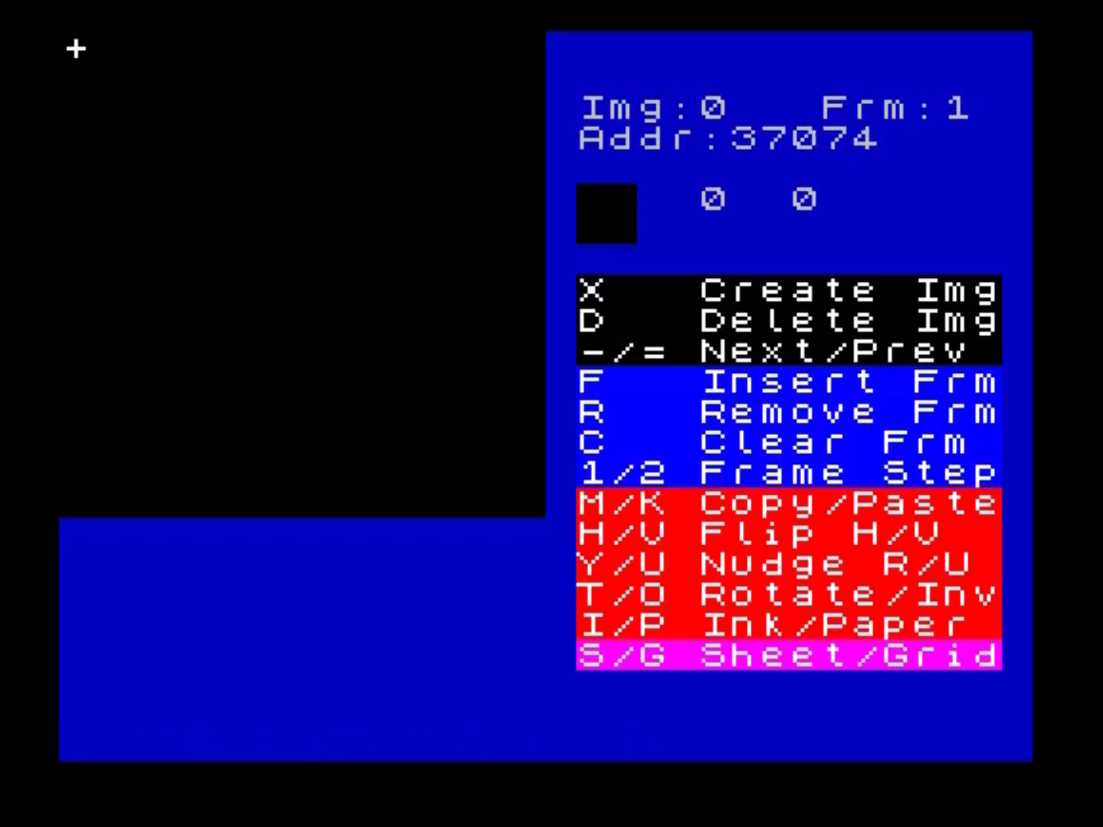
pyautogui.press('-')
pyautogui.press('f')
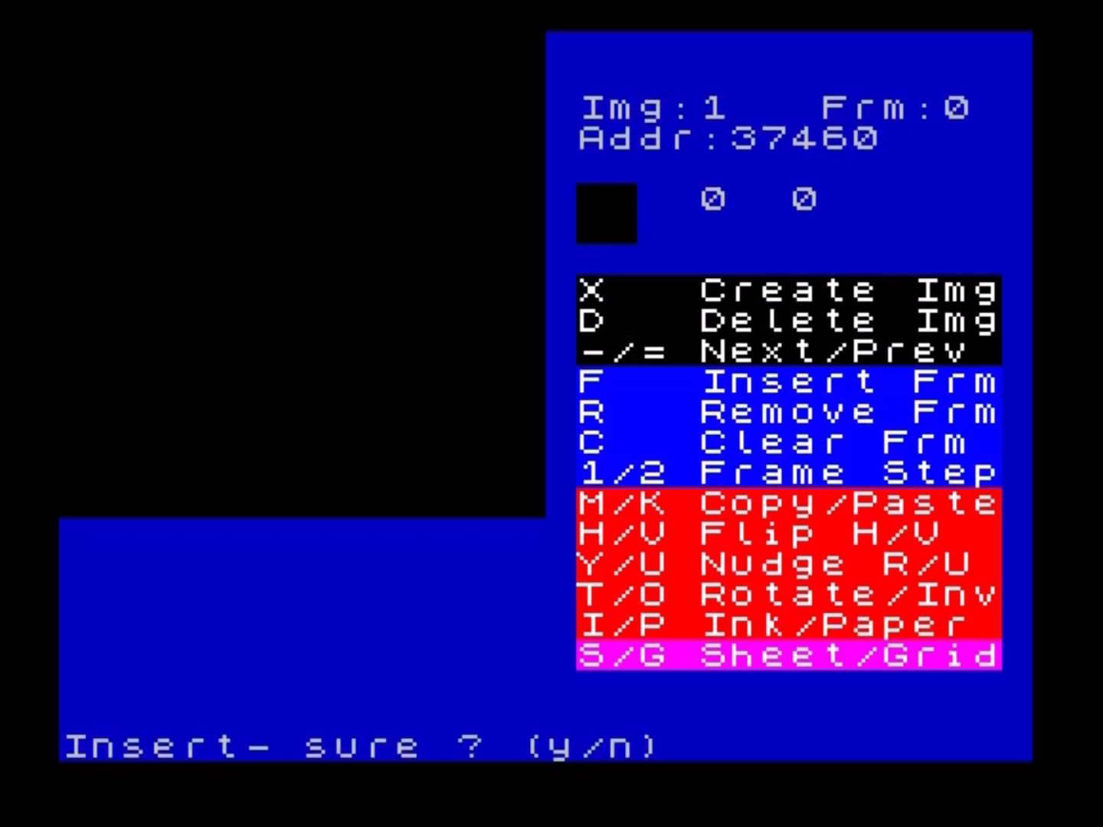
pyautogui.press('y')
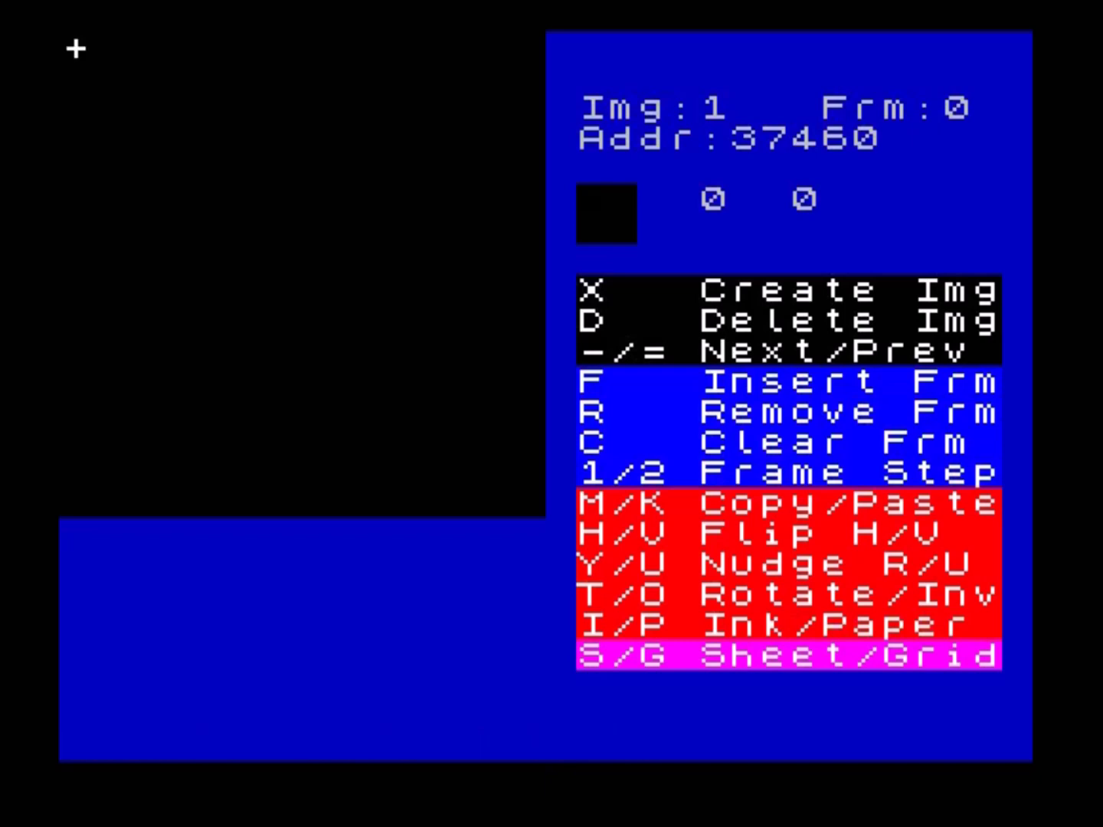
# Create sprite images 2 and 3 and insert frames so that each has four
pyautogui.press('x')
pyautogui.press('y')
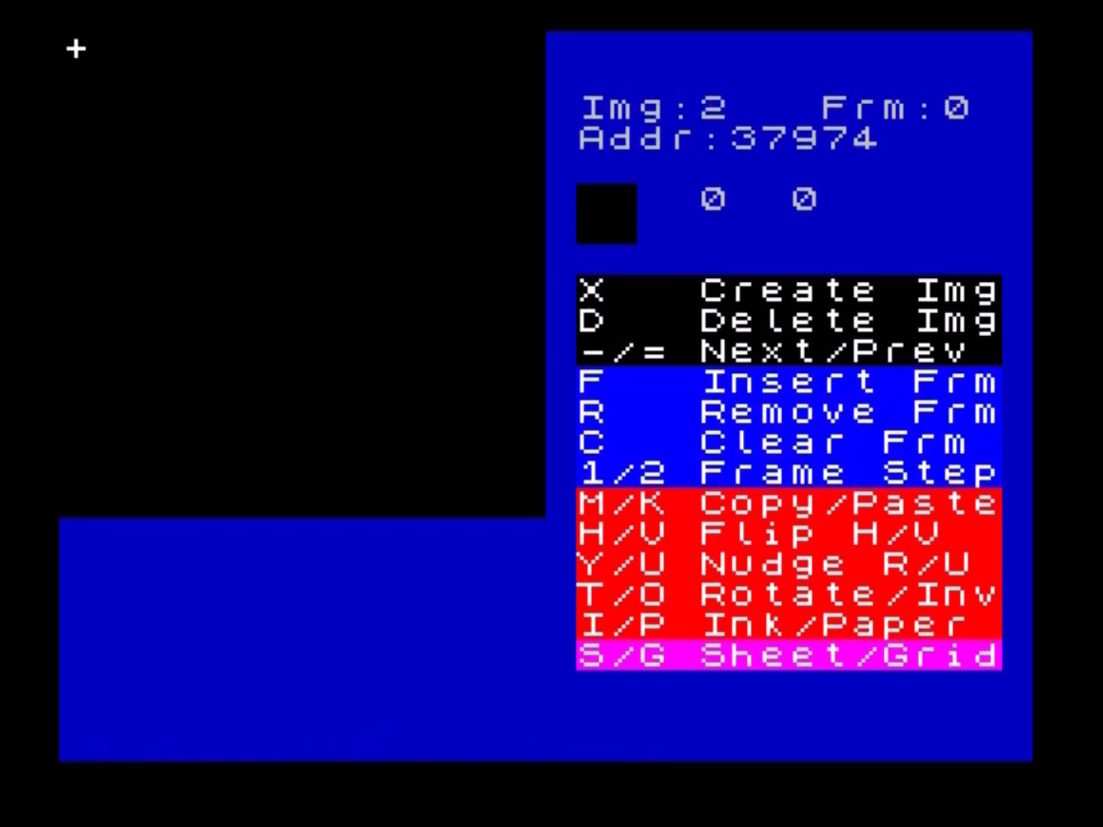
pyautogui.press('f')
pyautogui.press('y')
pyautogui.press('x')
pyautogui.press('y')
pyautogui.press('f')
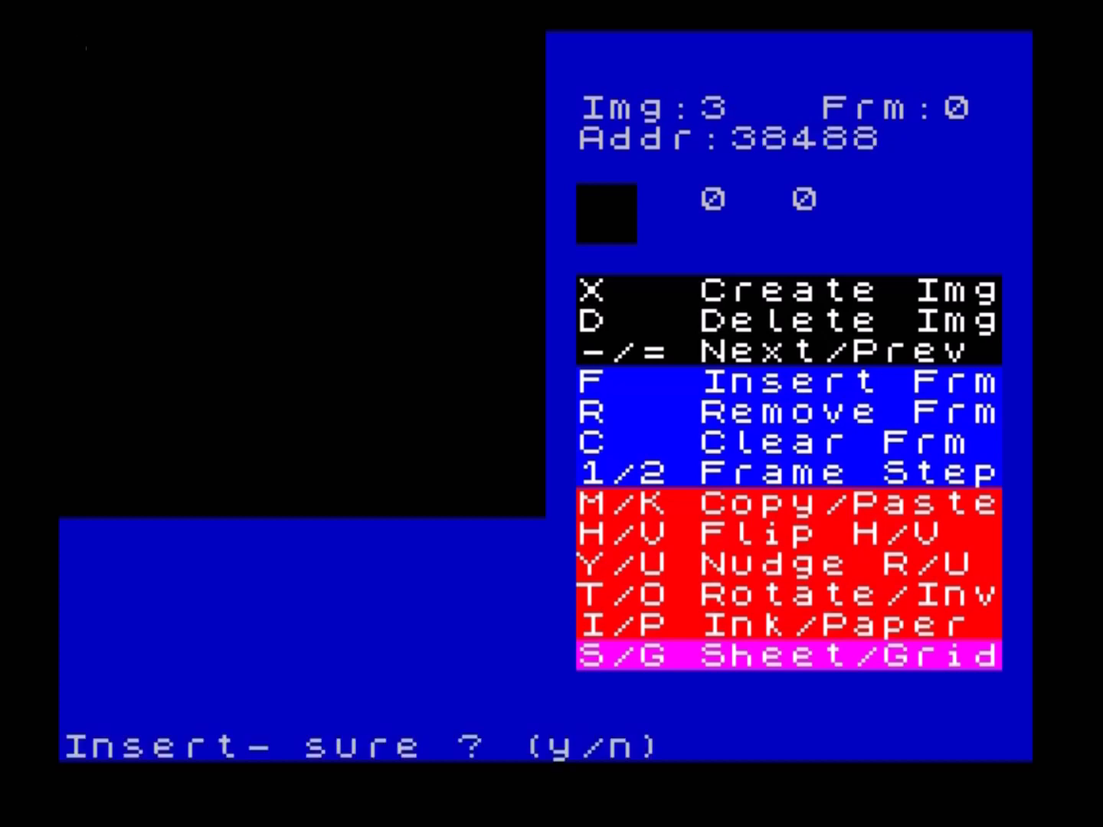
pyautogui.press('y')
# Create sprite images 4 and 5 with four frames each and add sprite image 6
pyautogui.press('x')
pyautogui.press('y')
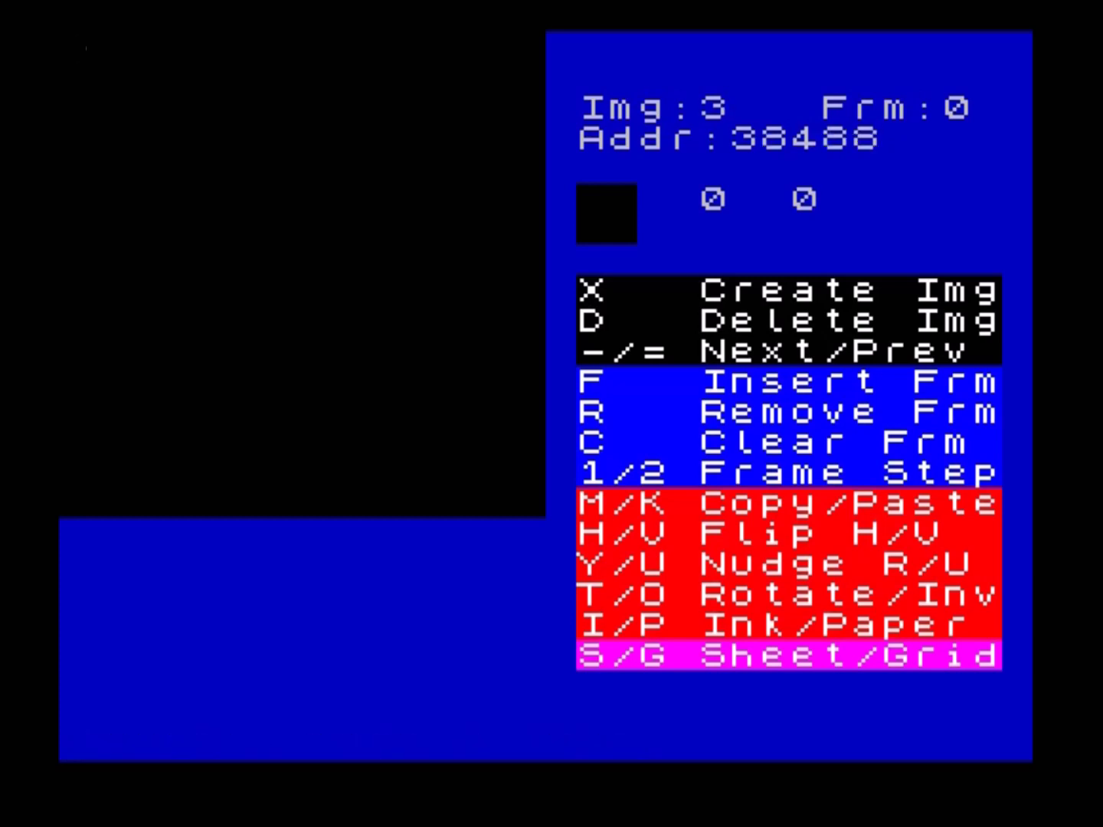
pyautogui.press('f')
pyautogui.press('y')
pyautogui.press('x')
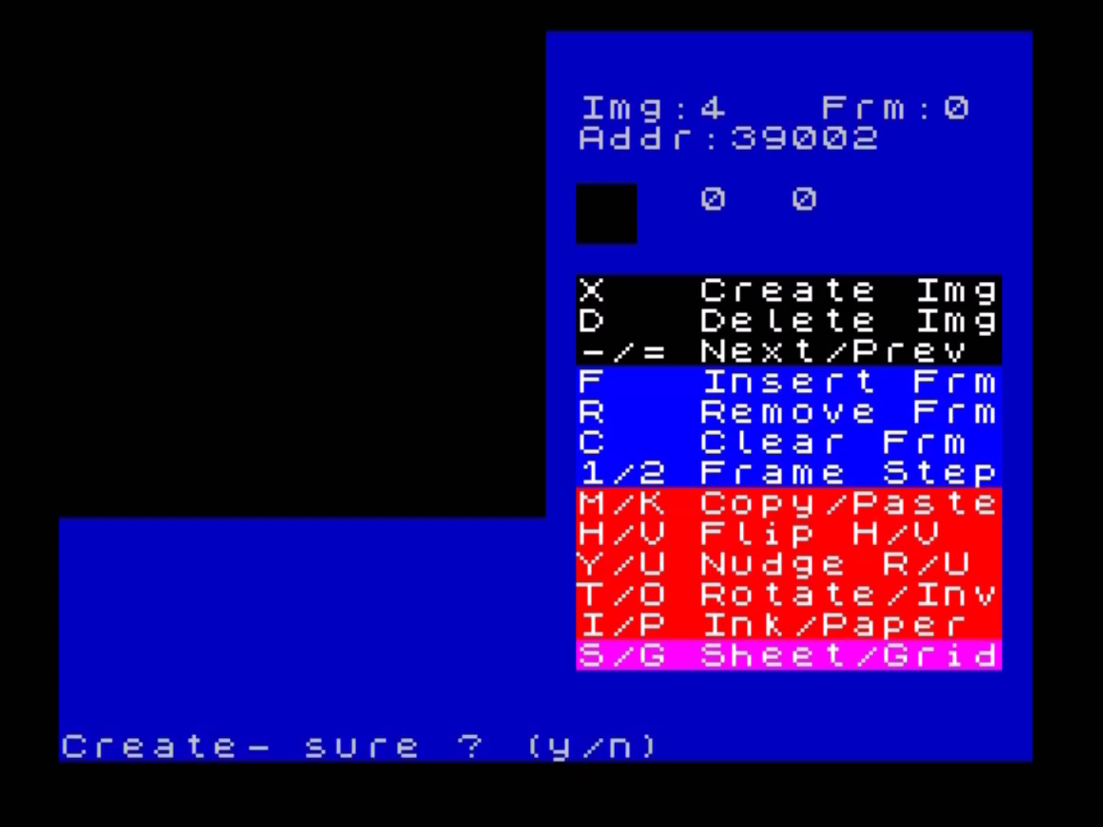
pyautogui.press('y')
pyautogui.press('f')
pyautogui.press('y')
pyautogui.press('x')
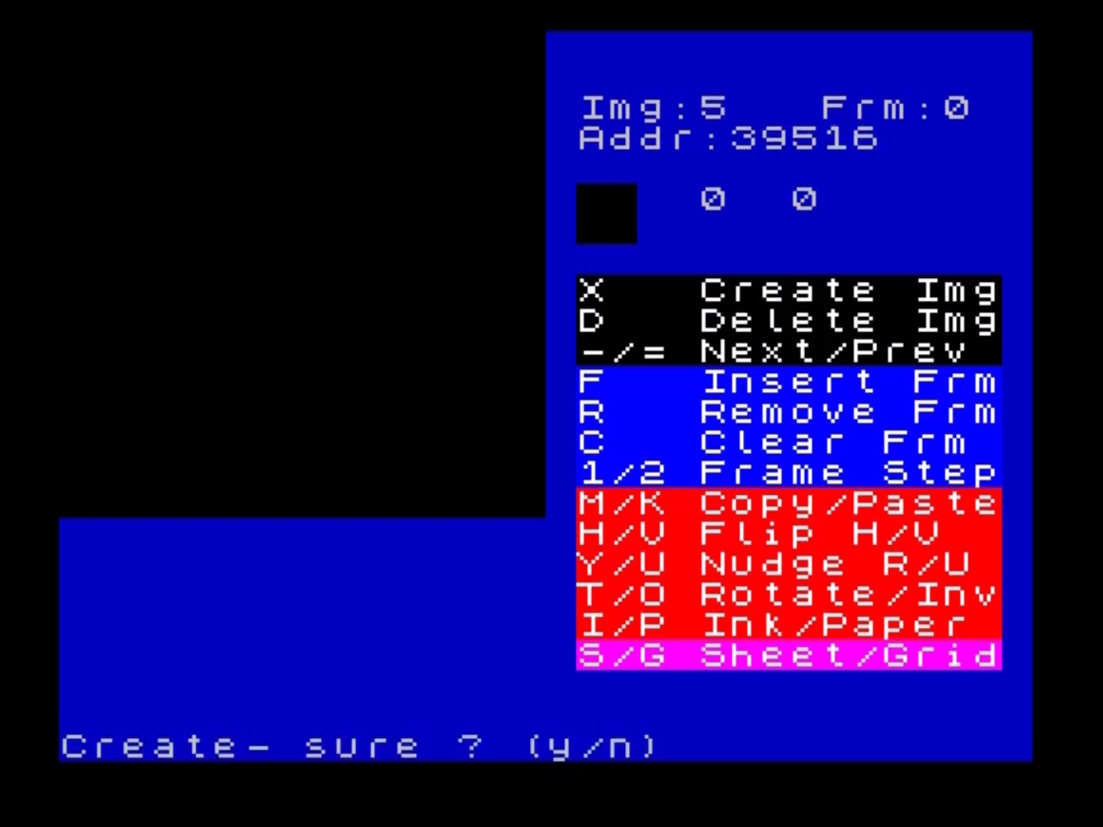
pyautogui.press('y')
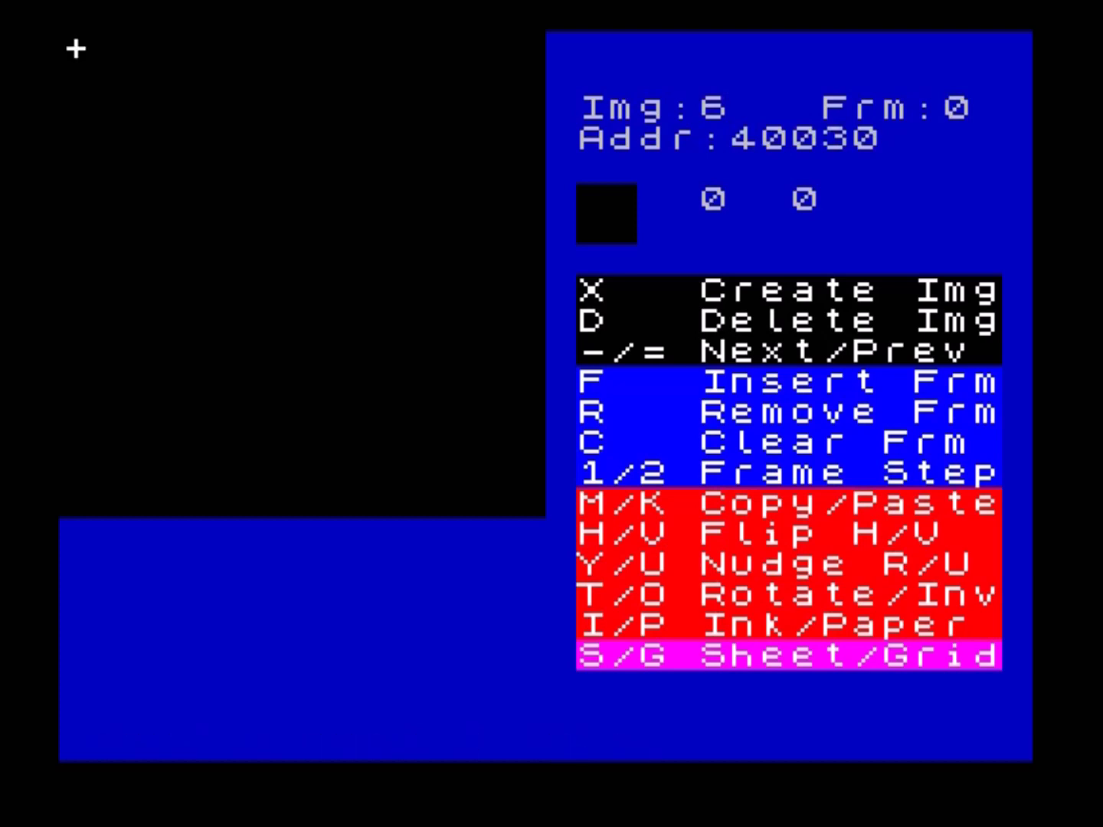
# Go through the frames of sprite images 0 to 6 to check the image and frame structure, leaving the sprite editor when finished
pyautogui.press('1')
pyautogui.press('2')
pyautogui.press('2')
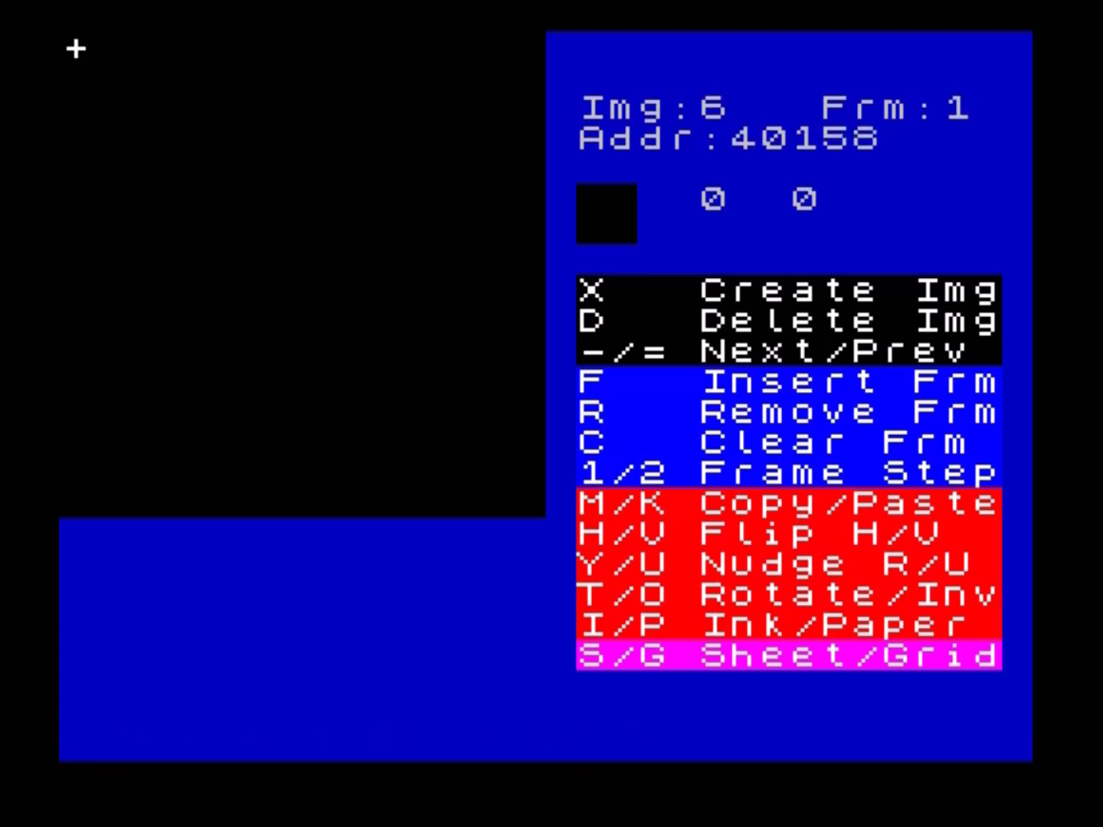
pyautogui.press('1')
pyautogui.press('-')
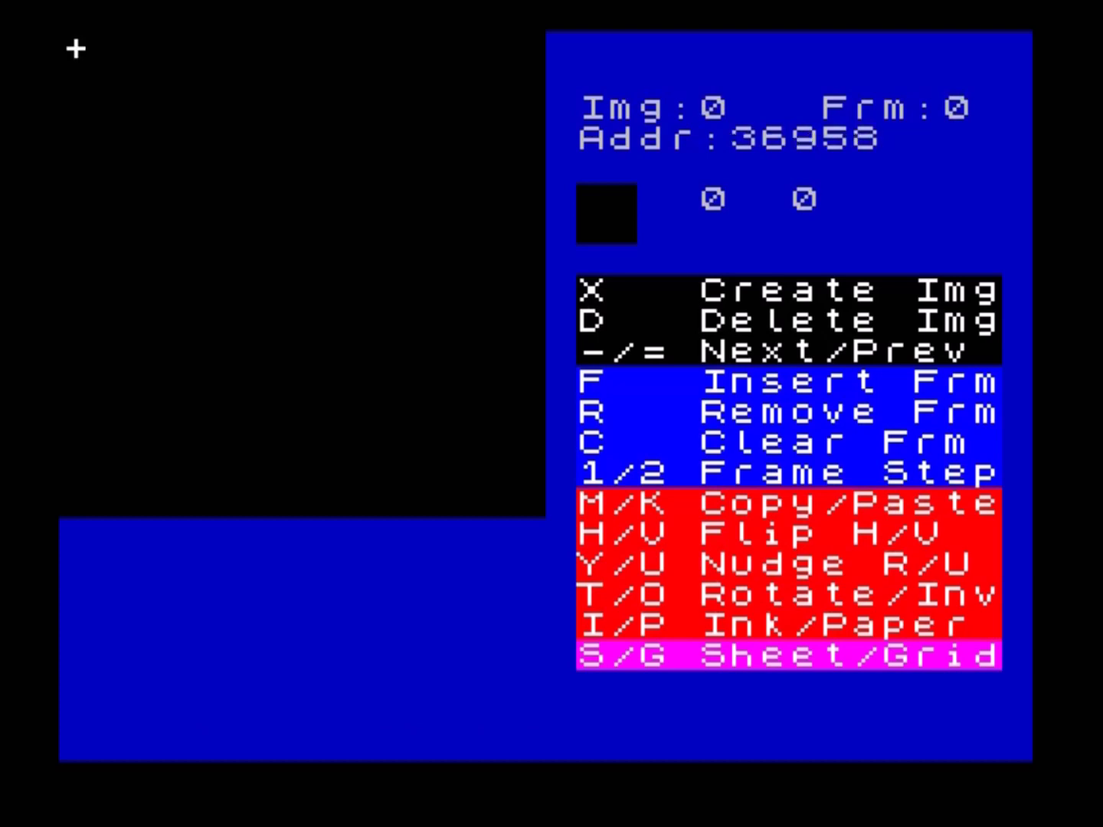
pyautogui.press('-')
pyautogui.press('-')
pyautogui.press('-')
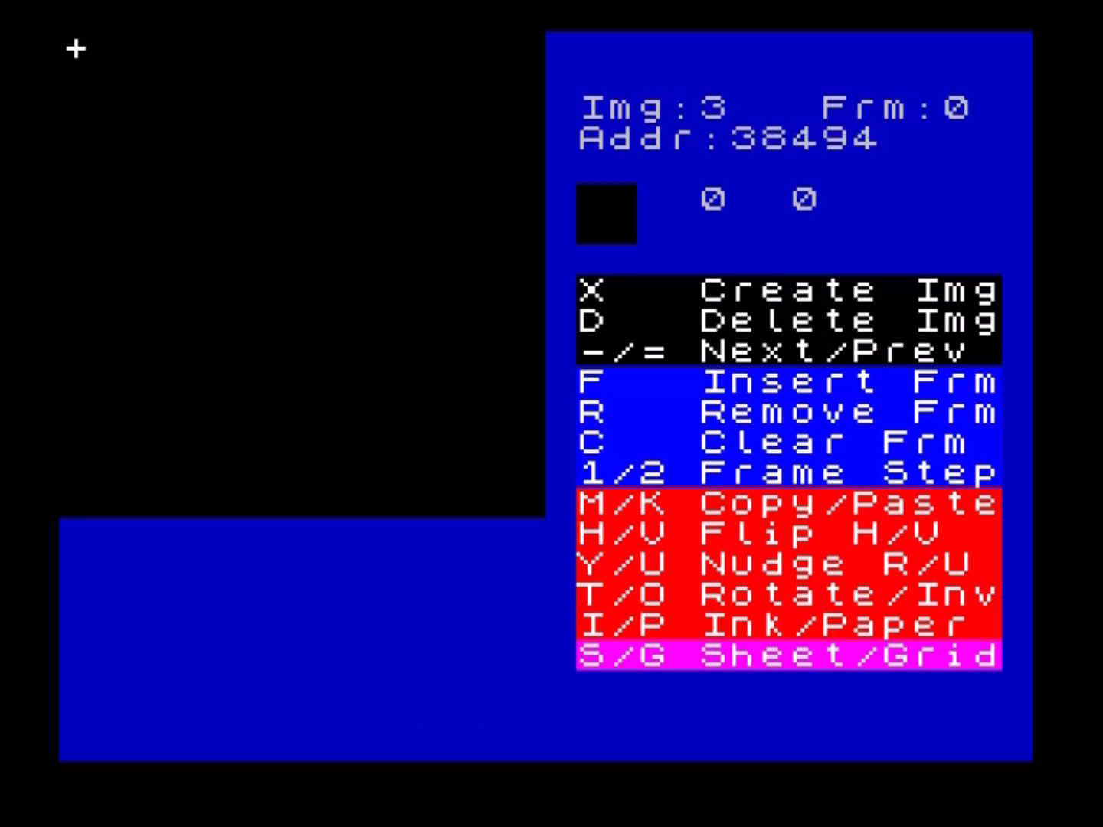
pyautogui.press('=')
pyautogui.press('=')
pyautogui.press('=')
pyautogui.press('2')
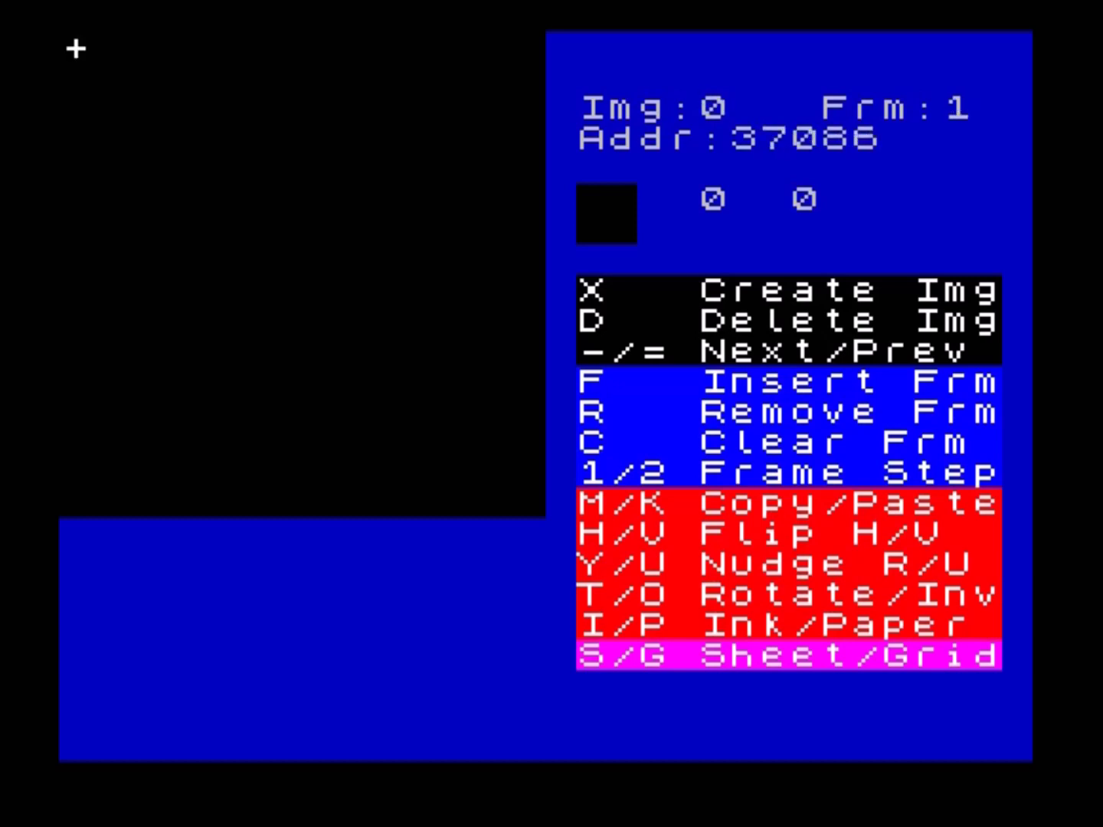
pyautogui.press('2')
pyautogui.press('2')
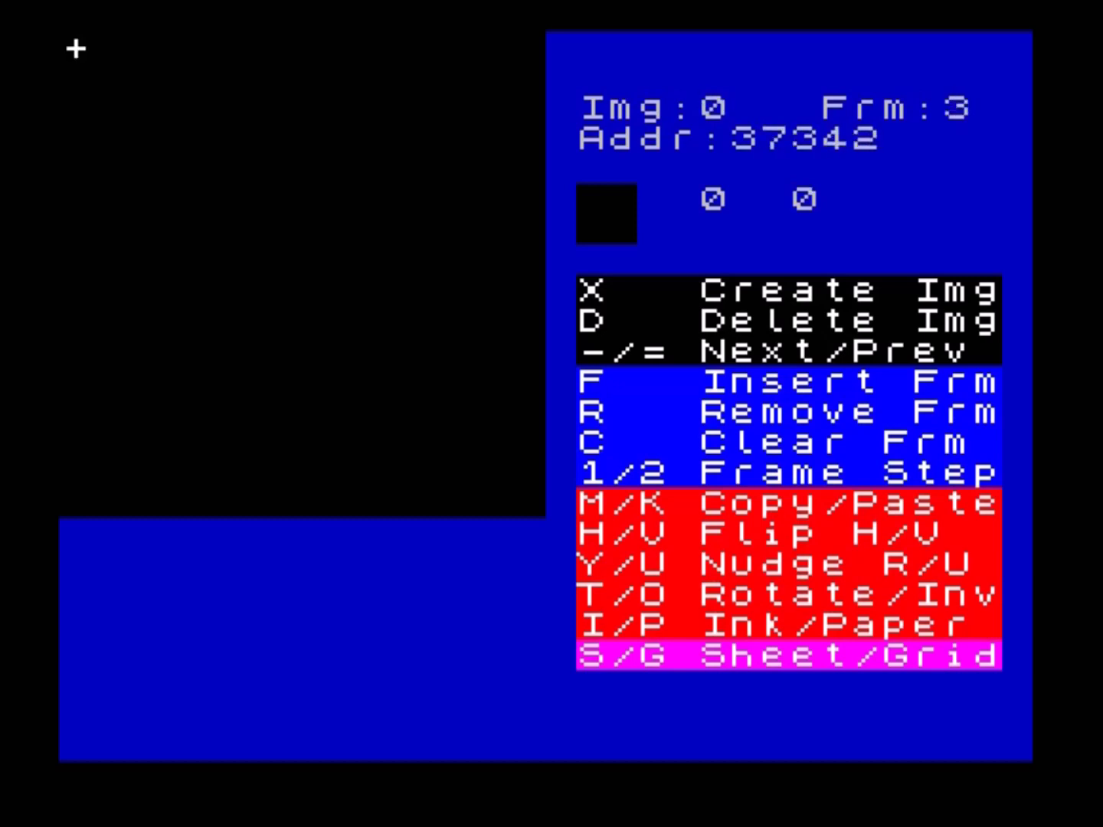
pyautogui.press('-')
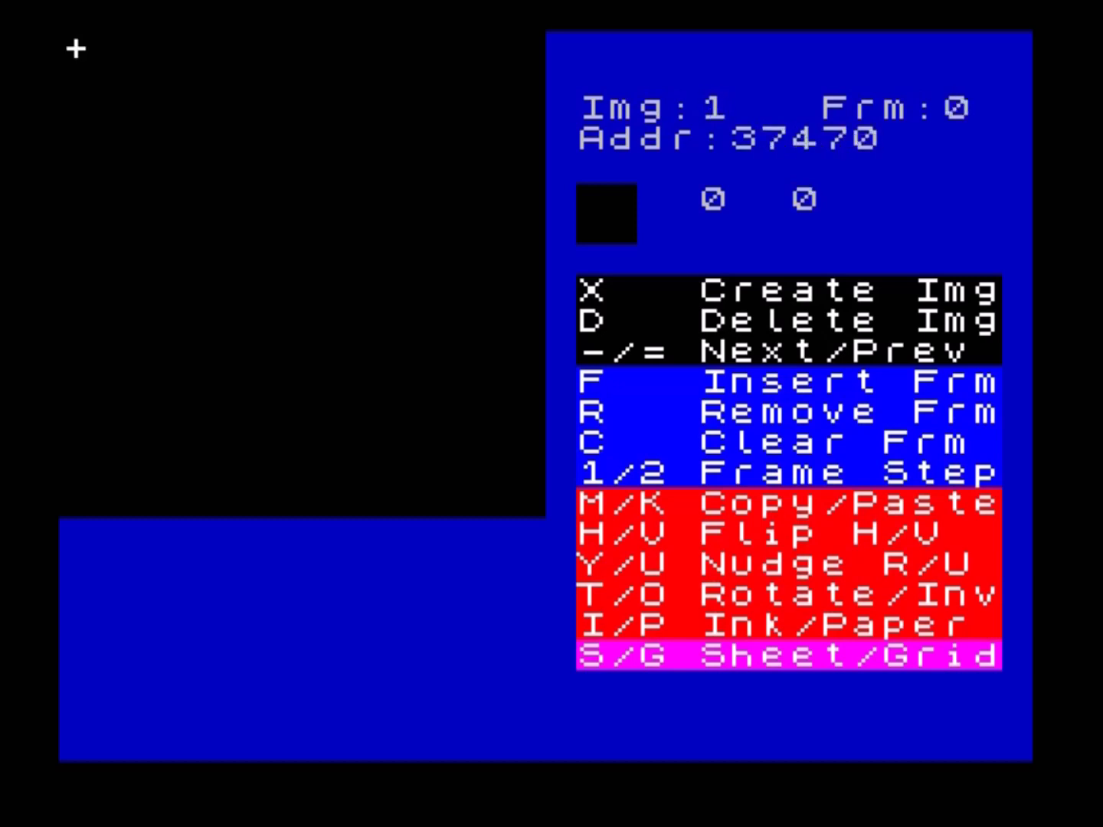
pyautogui.press('2')
pyautogui.press('2')
pyautogui.press('2')
pyautogui.press('2')
pyautogui.press('2')
pyautogui.press('2')
pyautogui.press('2')
pyautogui.press('2')
pyautogui.press('2')
pyautogui.press('2')
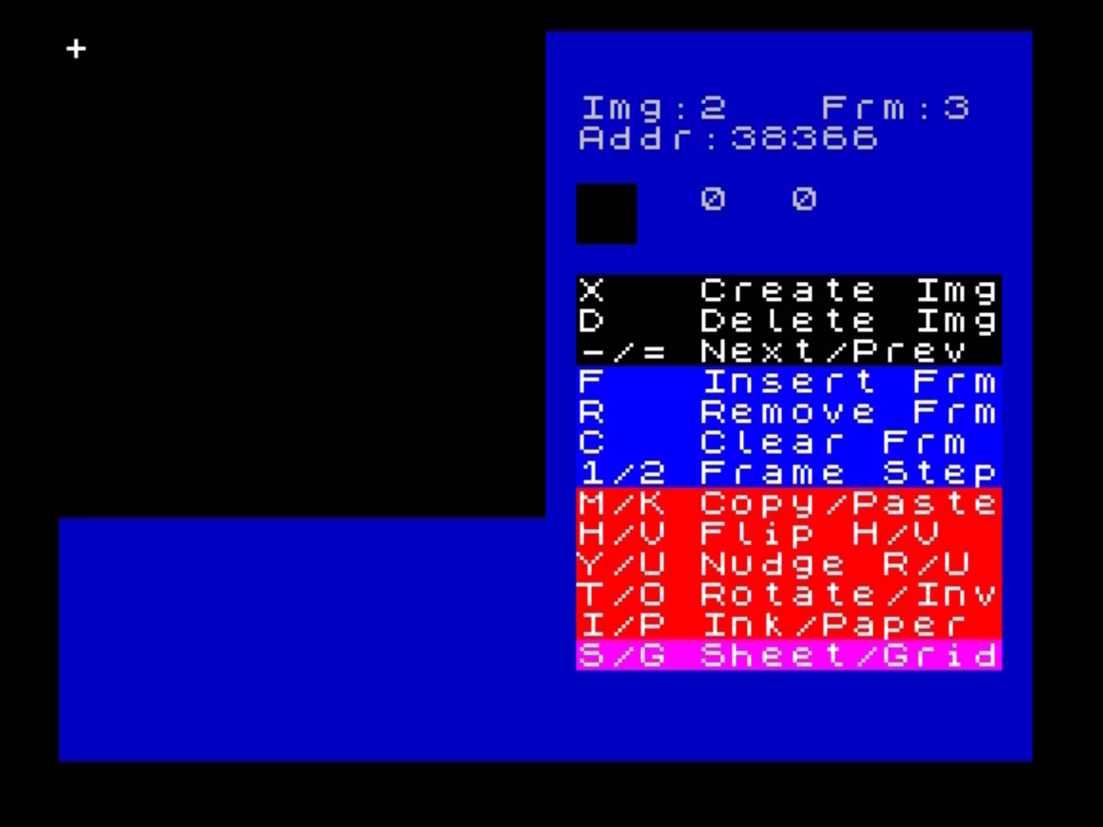
pyautogui.press('2')
pyautogui.press('2')
pyautogui.press('2')
pyautogui.press('2')
pyautogui.press('2')
pyautogui.press('2')
pyautogui.press('2')
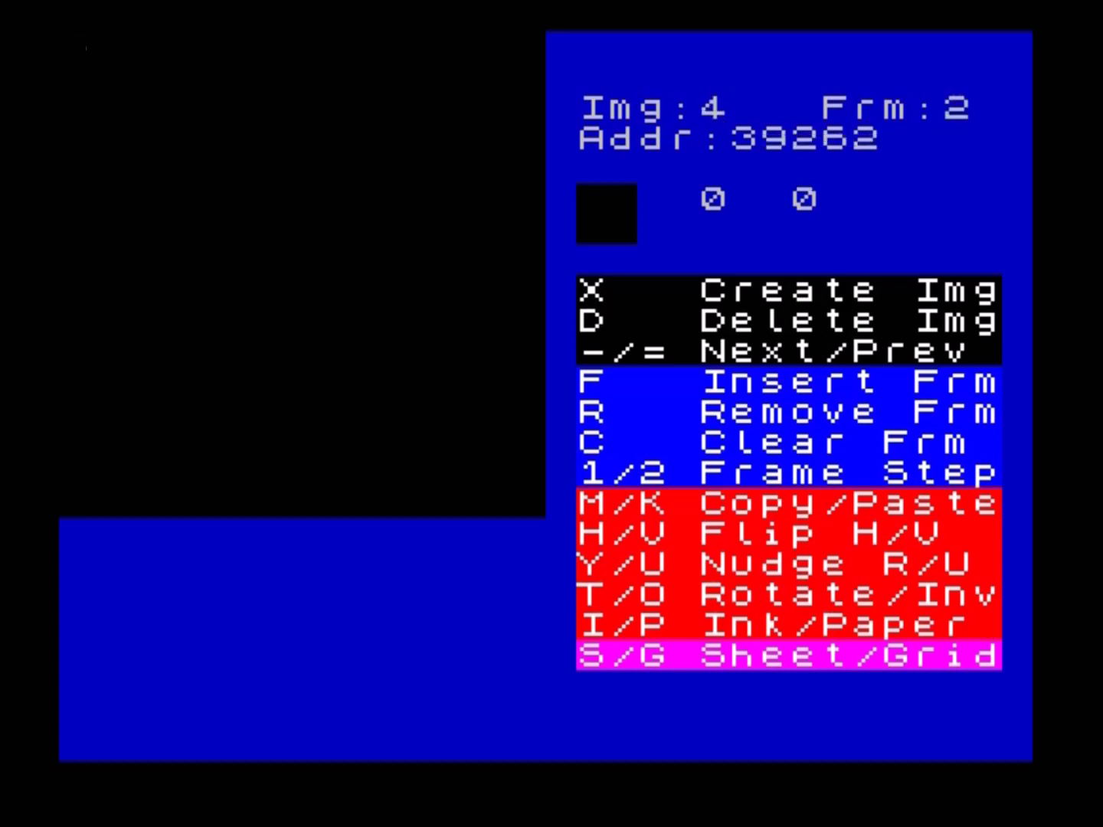
pyautogui.press('2')
pyautogui.press('2')
pyautogui.press('2')
pyautogui.press('2')
pyautogui.press('2')
pyautogui.press('2')
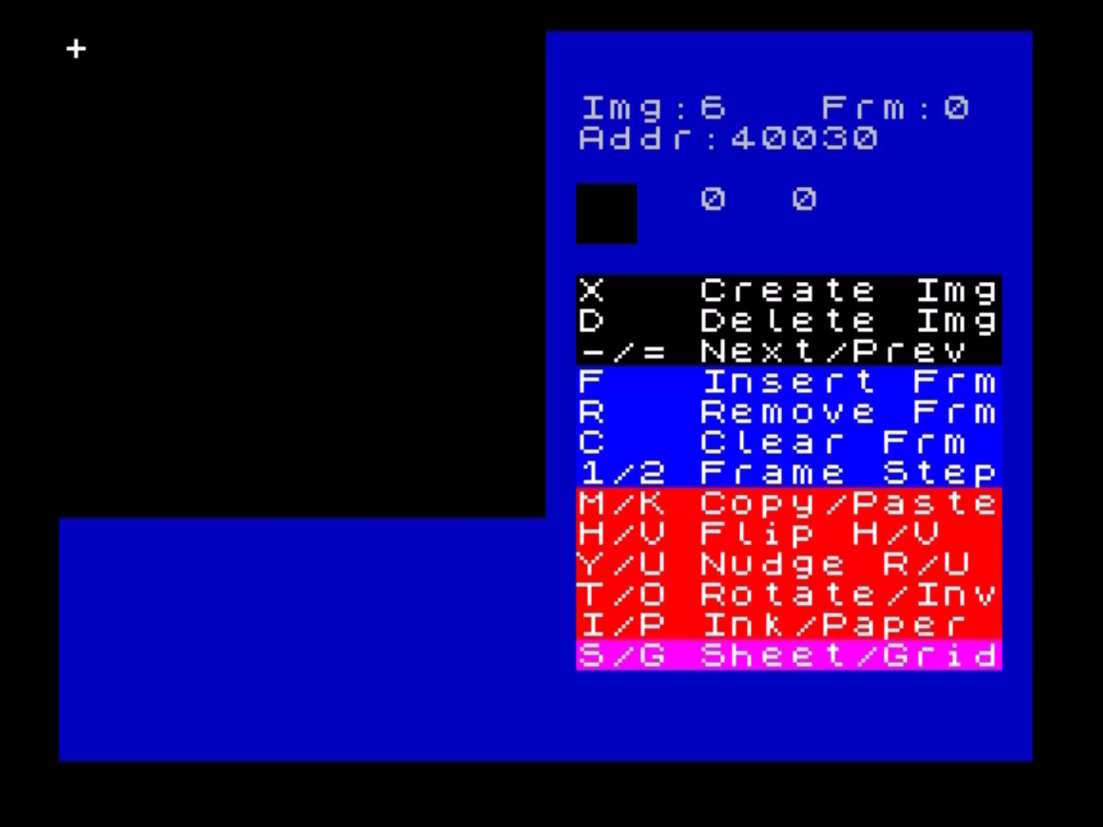
pyautogui.press('2')
pyautogui.press('2')
pyautogui.press('2')
pyautogui.press('2')
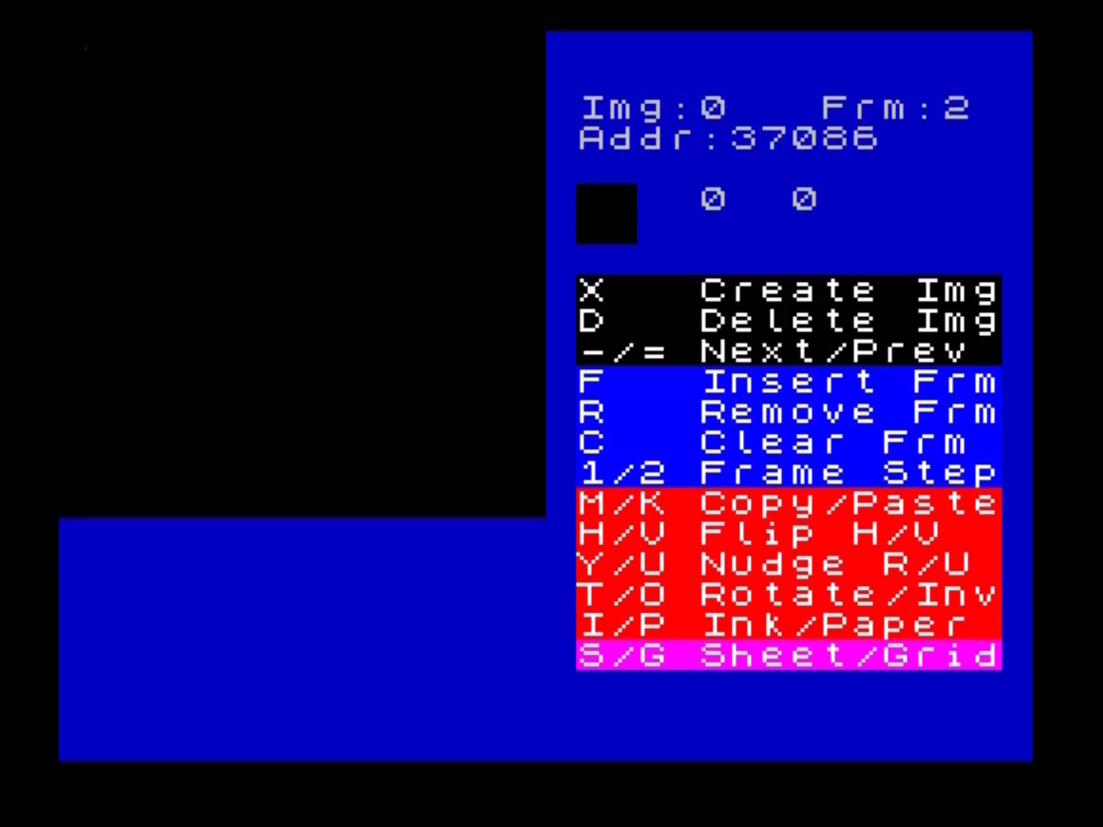
pyautogui.press('=')
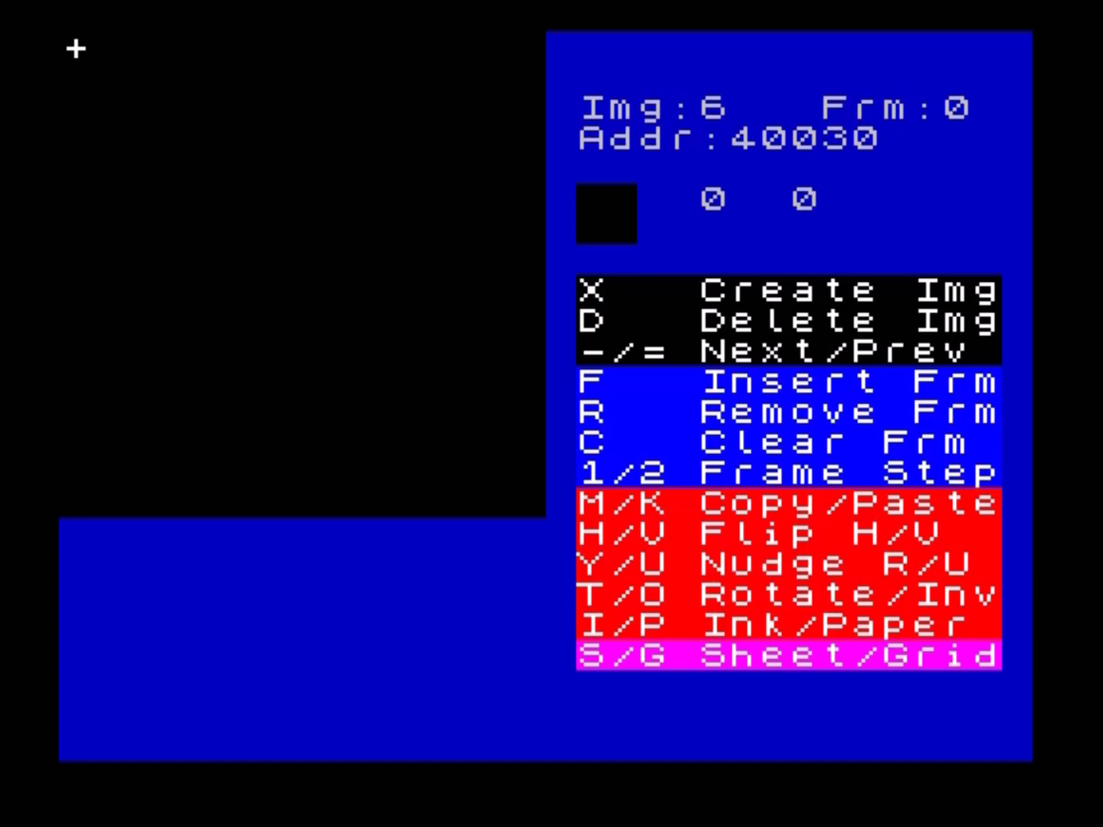
pyautogui.press('-')
pyautogui.press('=')
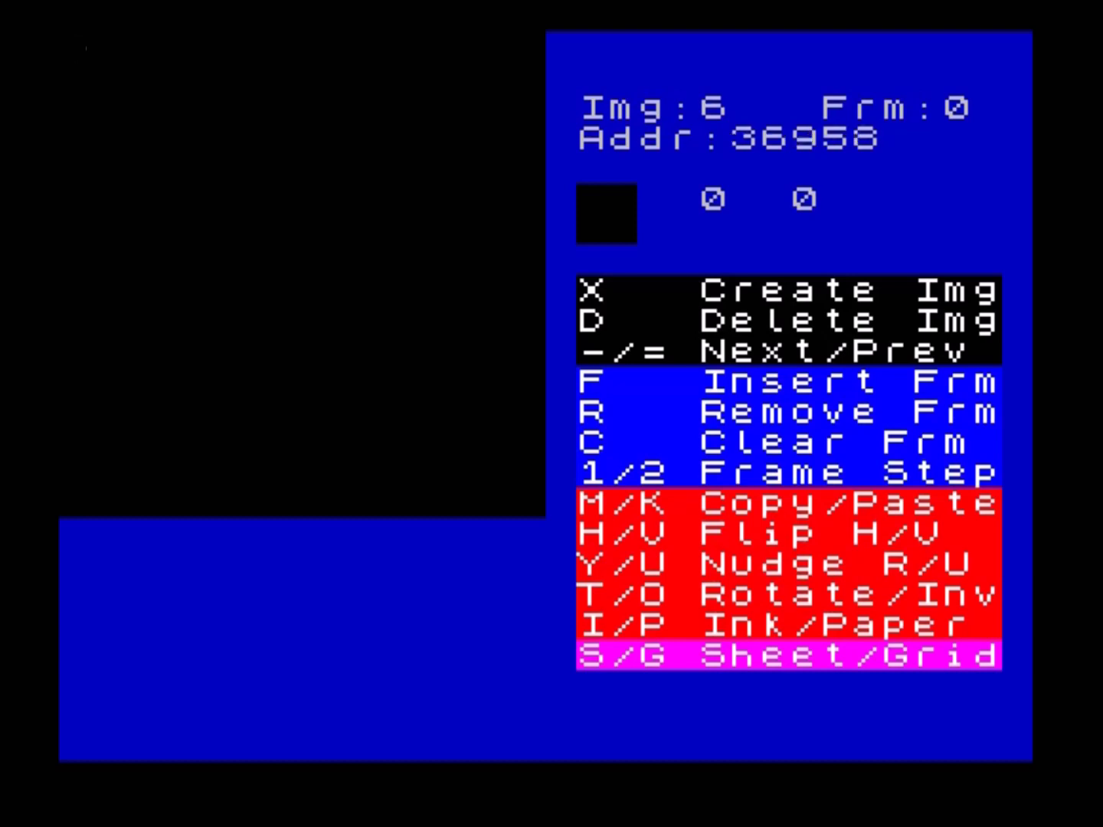
pyautogui.press('space')
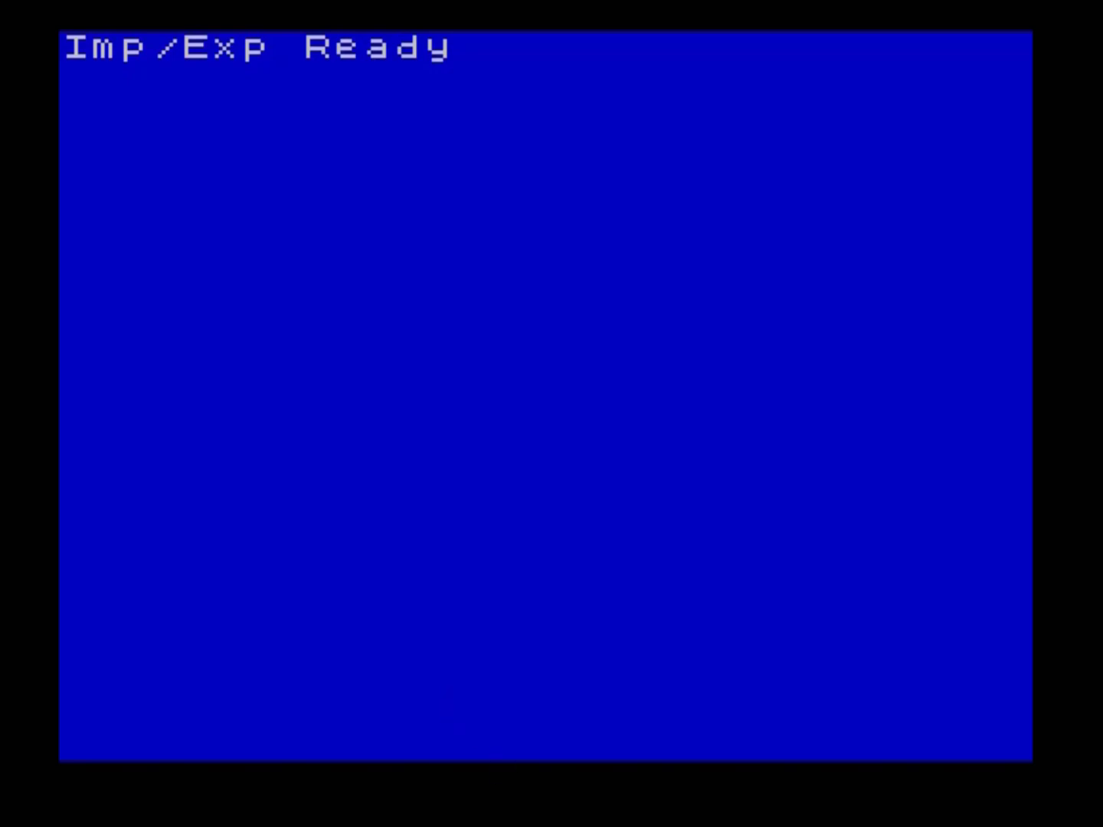
# Switch to Calculator, clear the old entry and calculate 7 × 2 + 2
pyautogui.hotkey('alt', 'Tab')
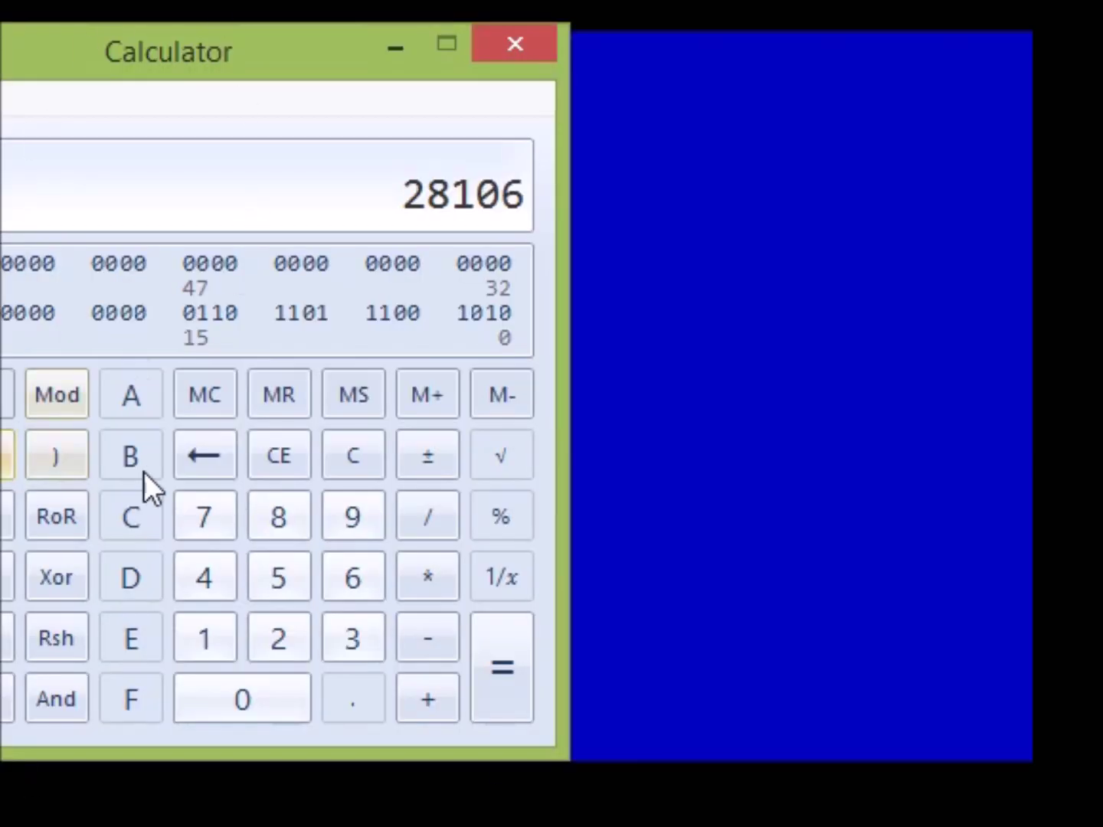
pyautogui.click(345, 449)
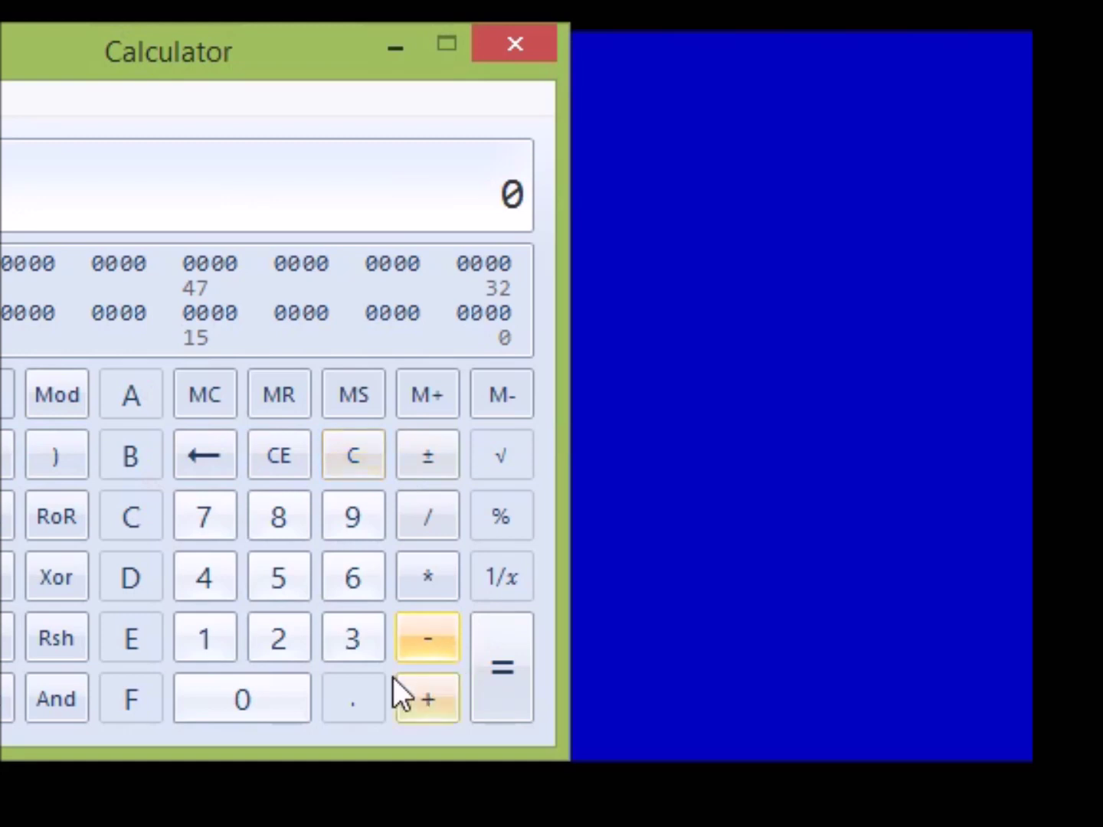
pyautogui.click(205, 520)
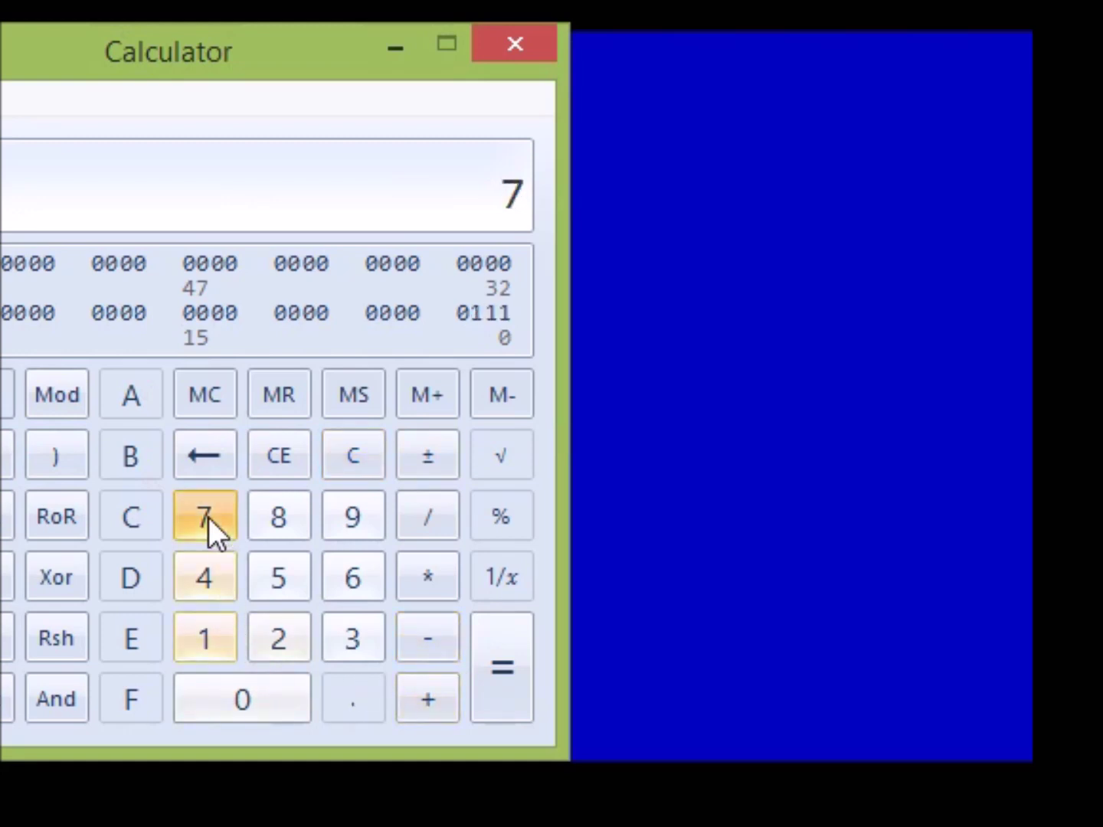
pyautogui.click(426, 576)
pyautogui.click(268, 639)
pyautogui.click(500, 668)
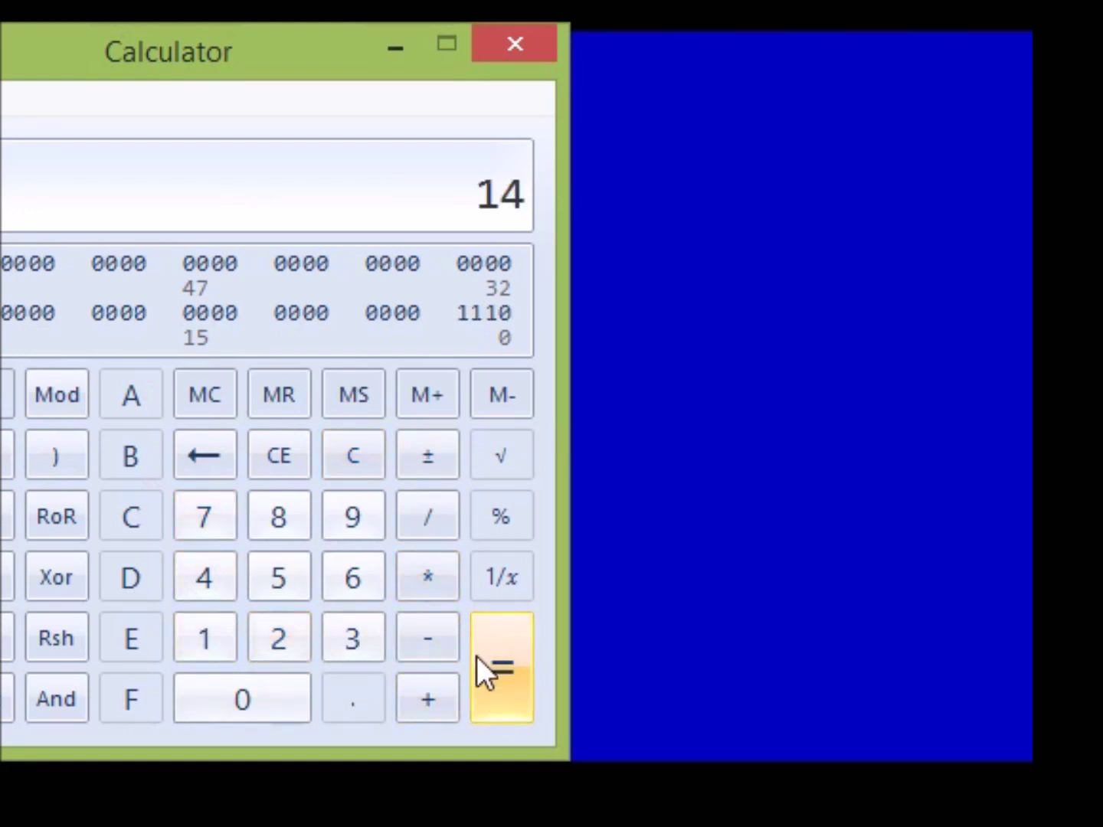
pyautogui.click(430, 700)
pyautogui.click(265, 639)
pyautogui.click(485, 674)
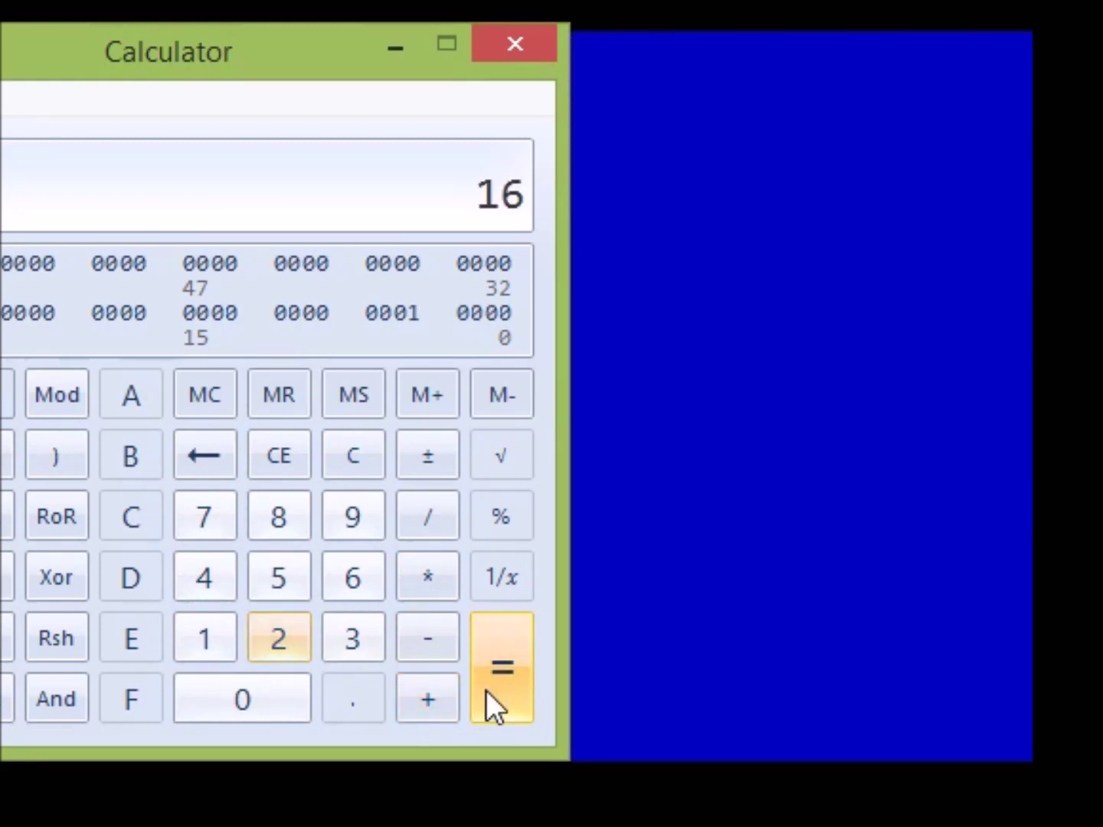
# Add 49152 to the current calculator result to get the start address for the import
pyautogui.click(448, 713)
pyautogui.click(202, 582)
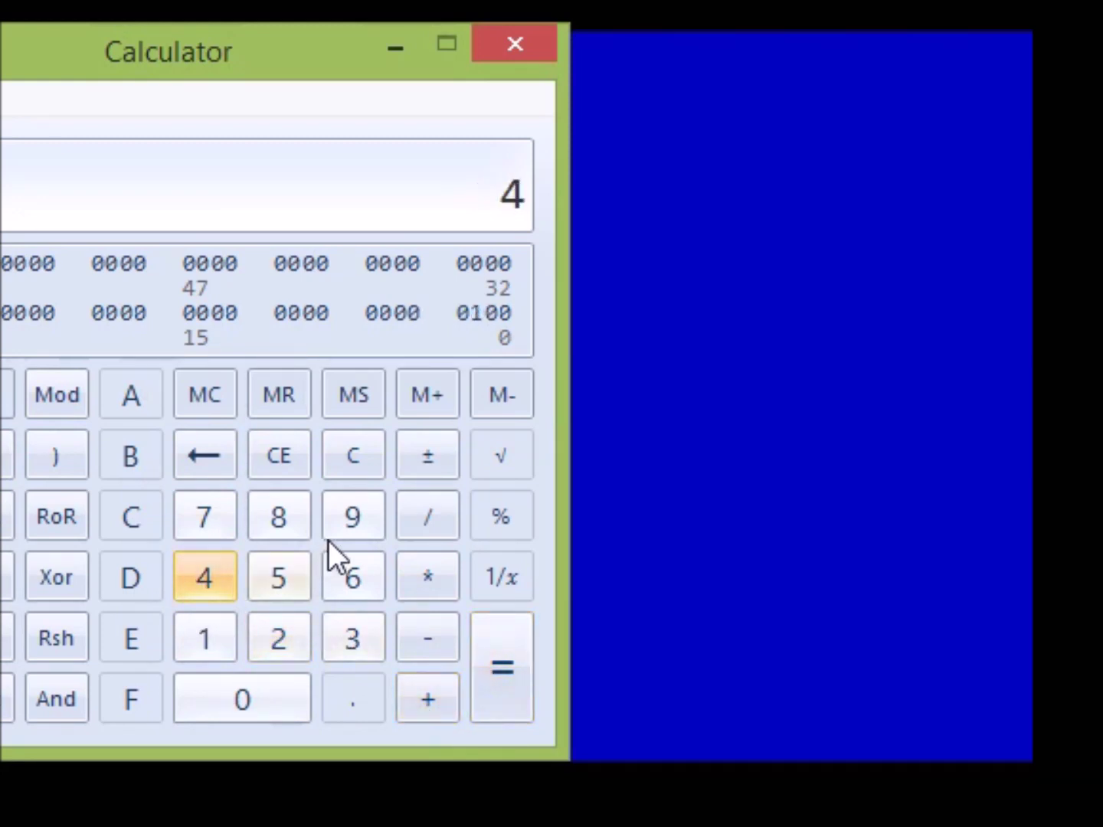
pyautogui.click(337, 533)
pyautogui.click(221, 640)
pyautogui.click(269, 582)
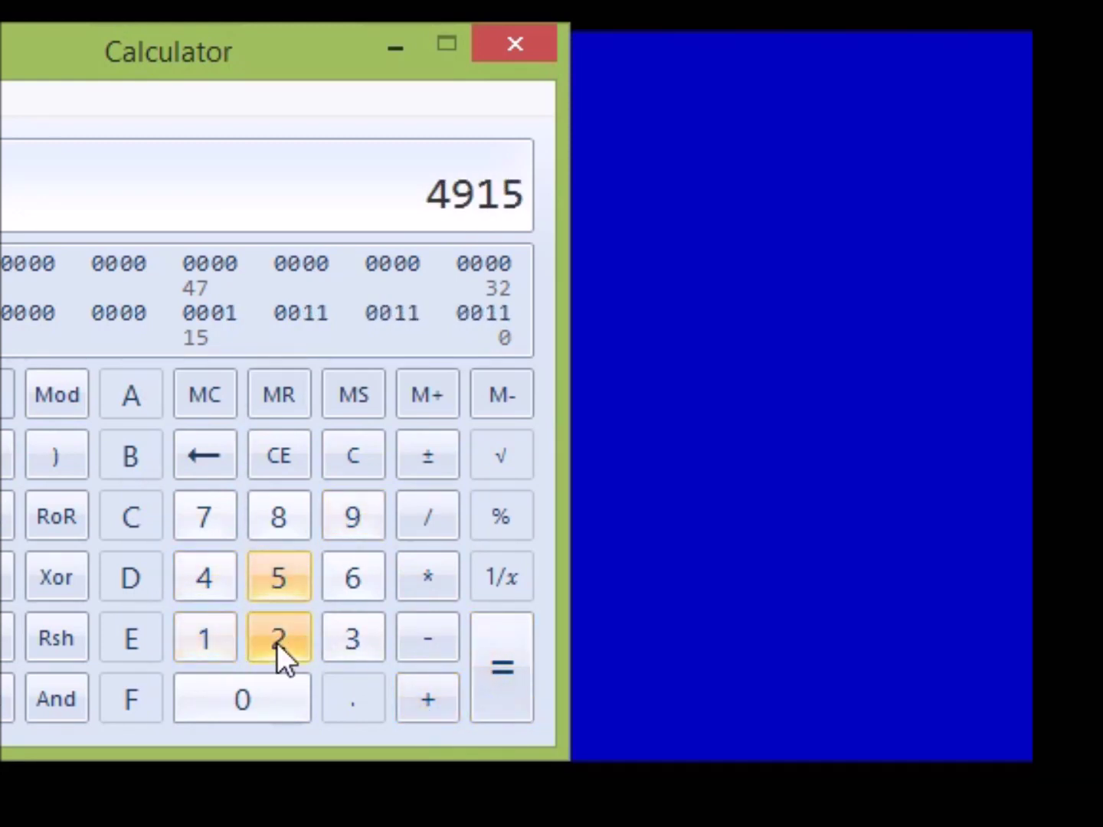
pyautogui.click(277, 643)
pyautogui.click(500, 662)
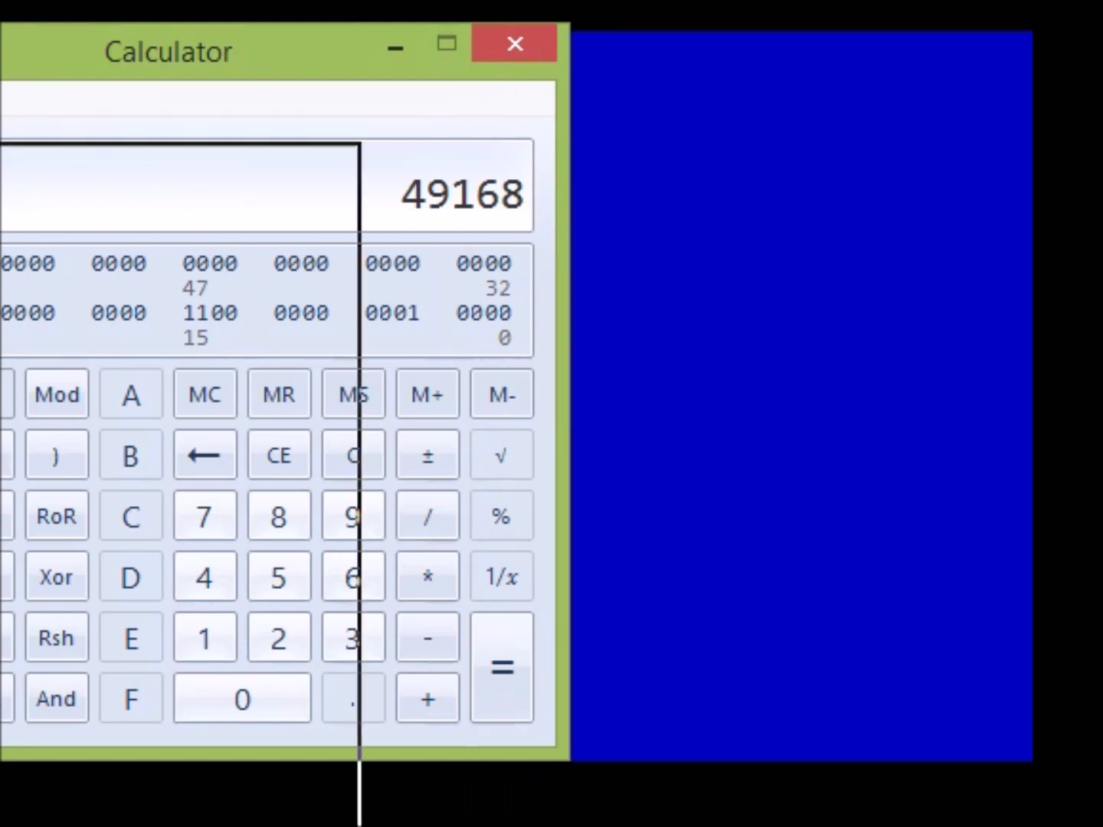
# Switch to the Fuse emulator and load manicsprites.bin as binary data at start address 49168
pyautogui.hotkey('alt', 'Tab')
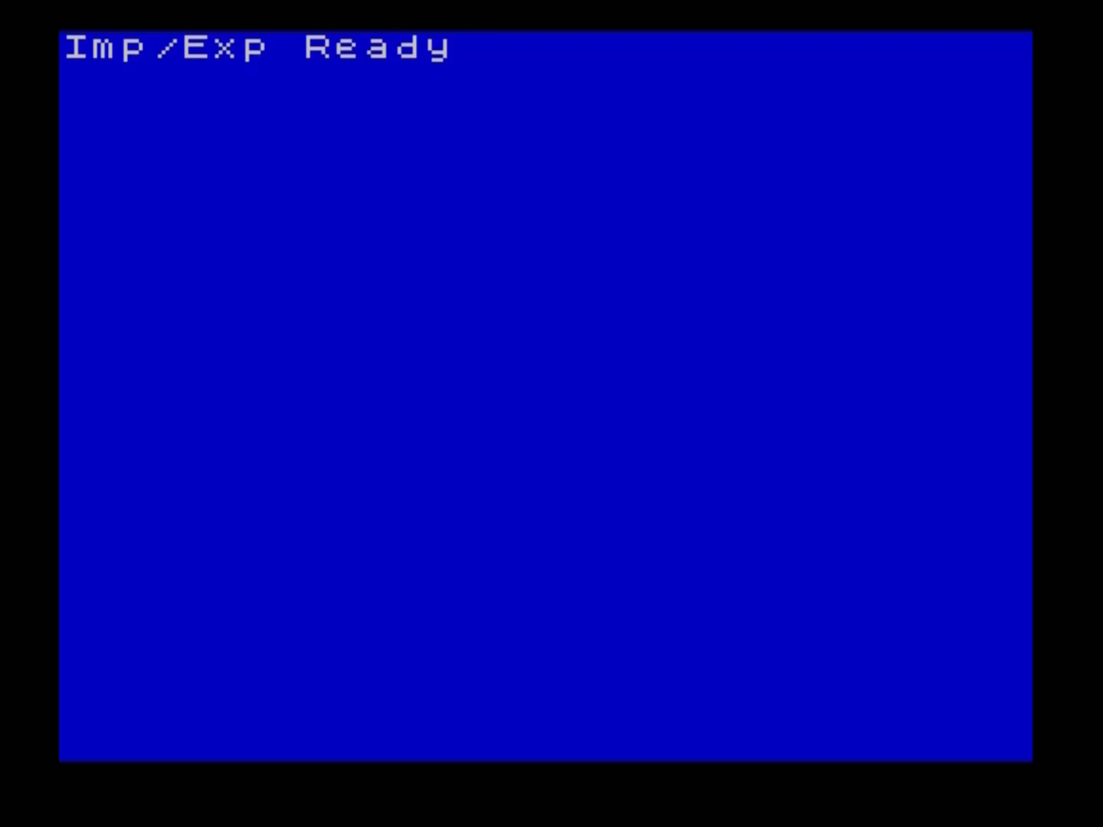
pyautogui.hotkey('alt', 'f')
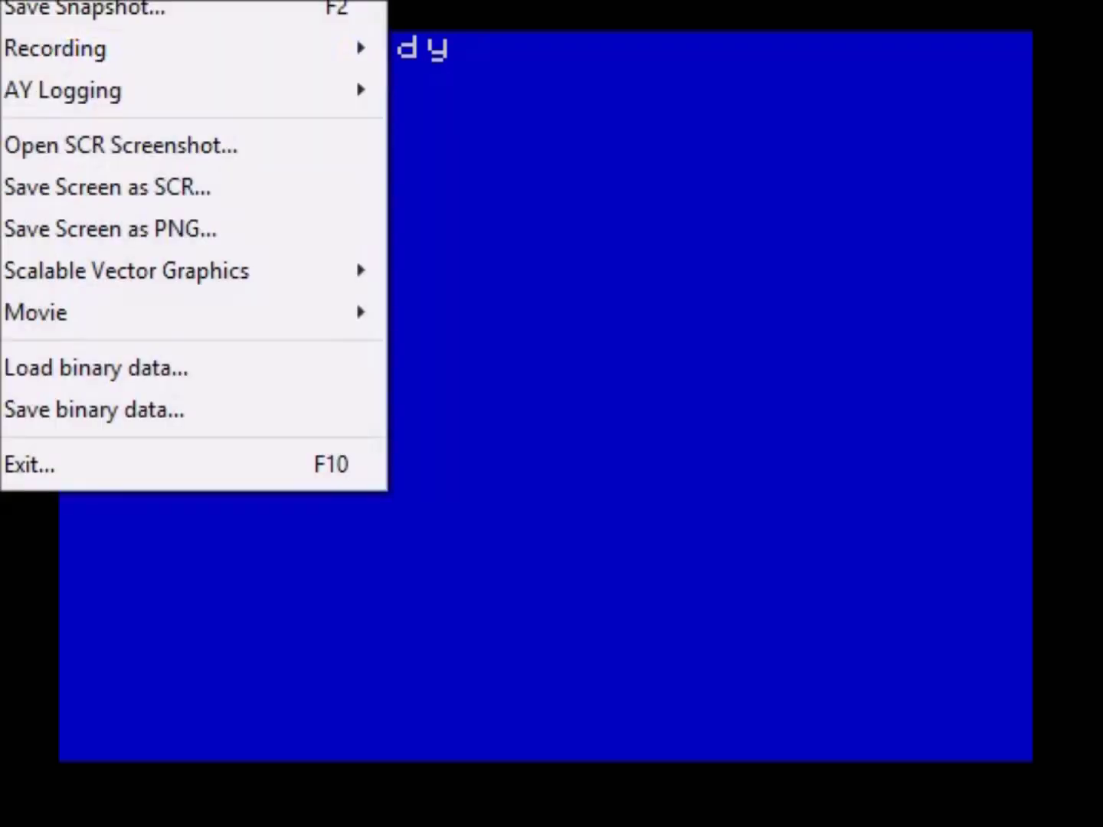
pyautogui.click(76, 361)
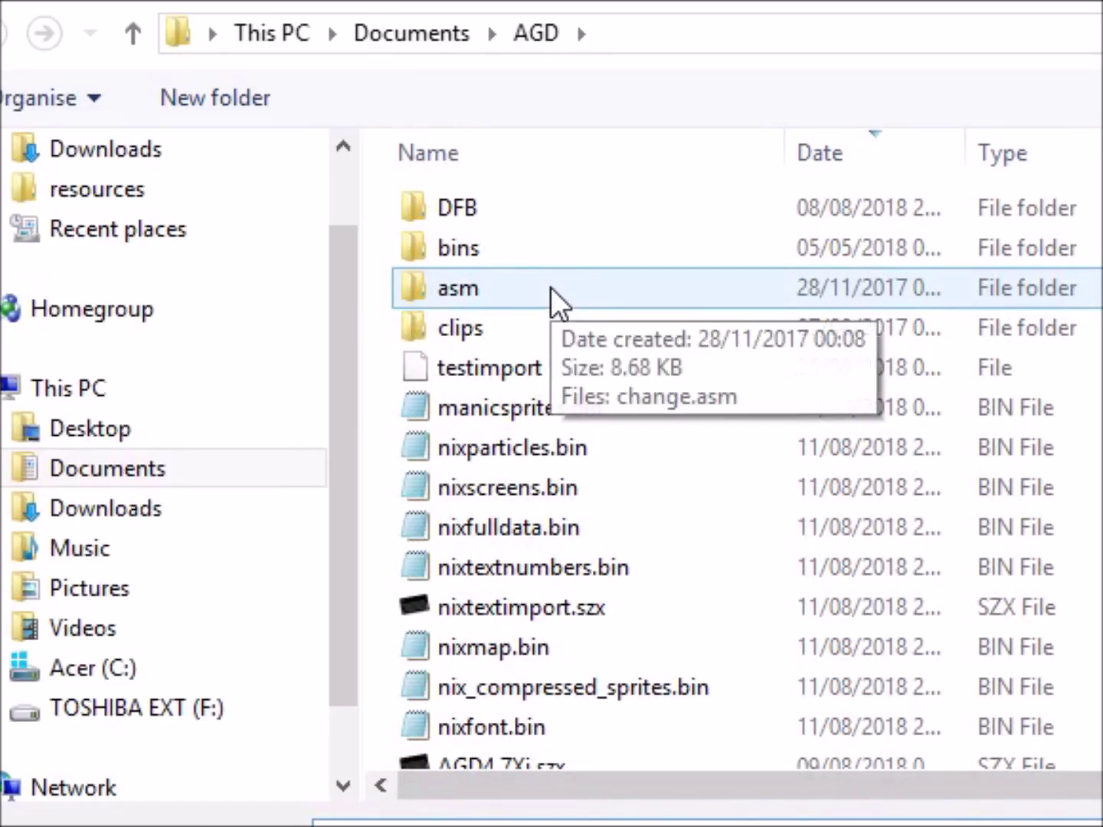
pyautogui.doubleClick(448, 410)
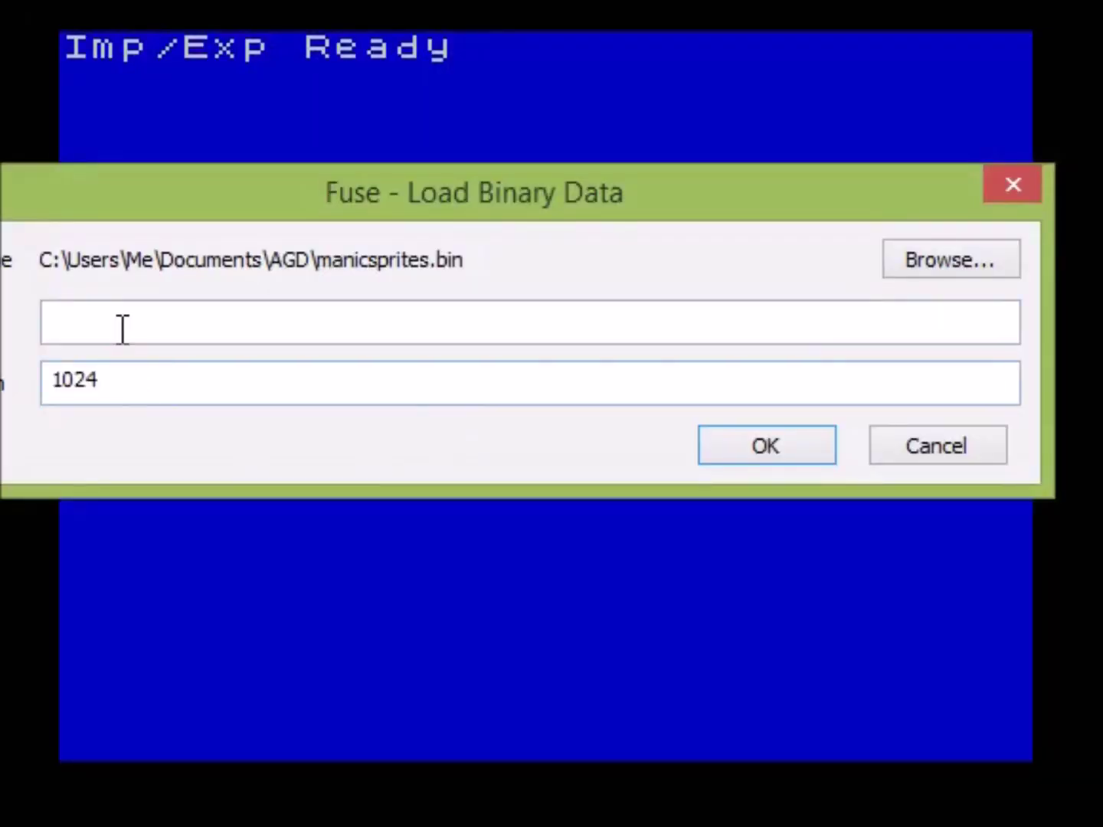
pyautogui.click(123, 329)
pyautogui.write('4')
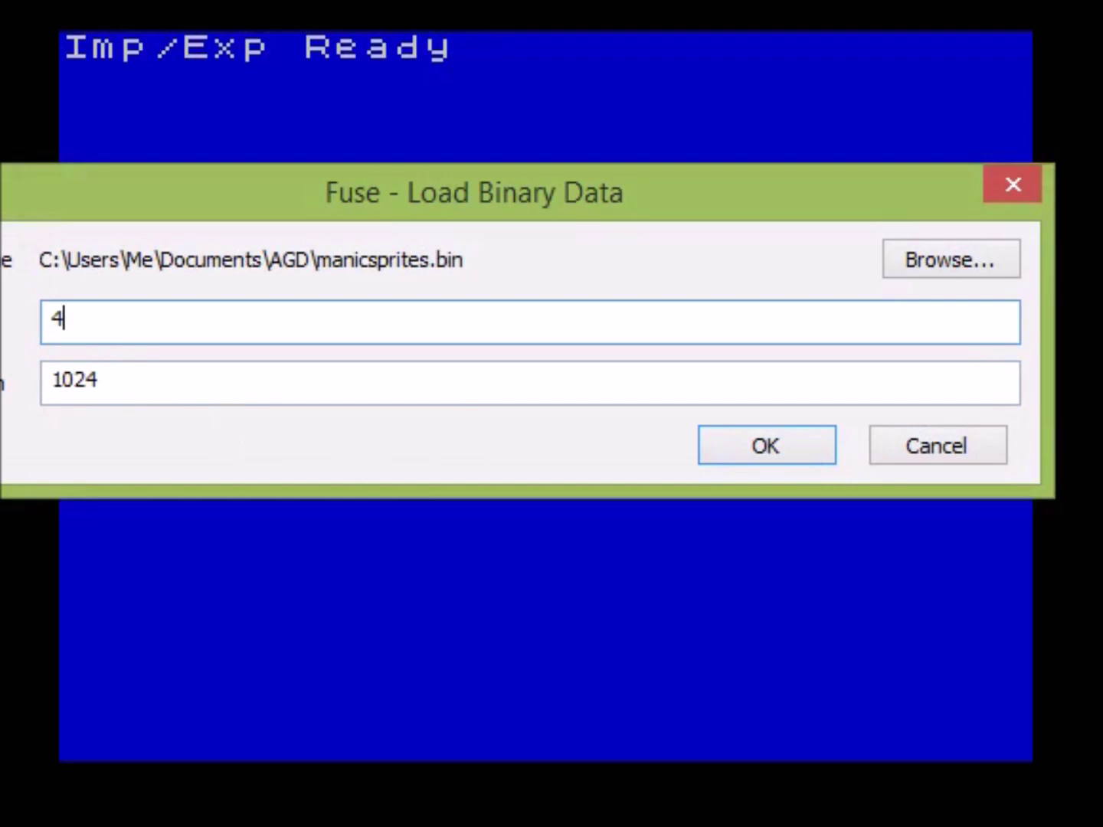
pyautogui.write('9168')
pyautogui.click(718, 446)
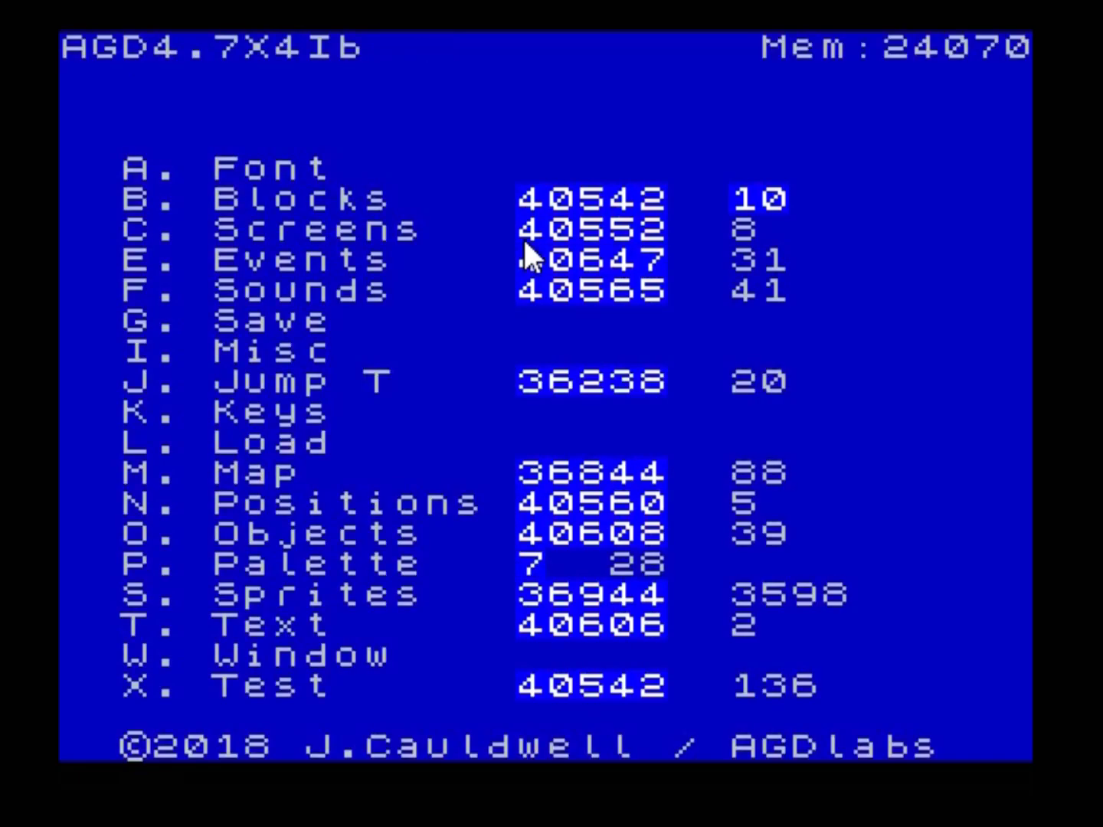
# Open AGD's sprite editor to check the memory address of sprite image 0, frame 0, and return to the main menu
pyautogui.press('s')
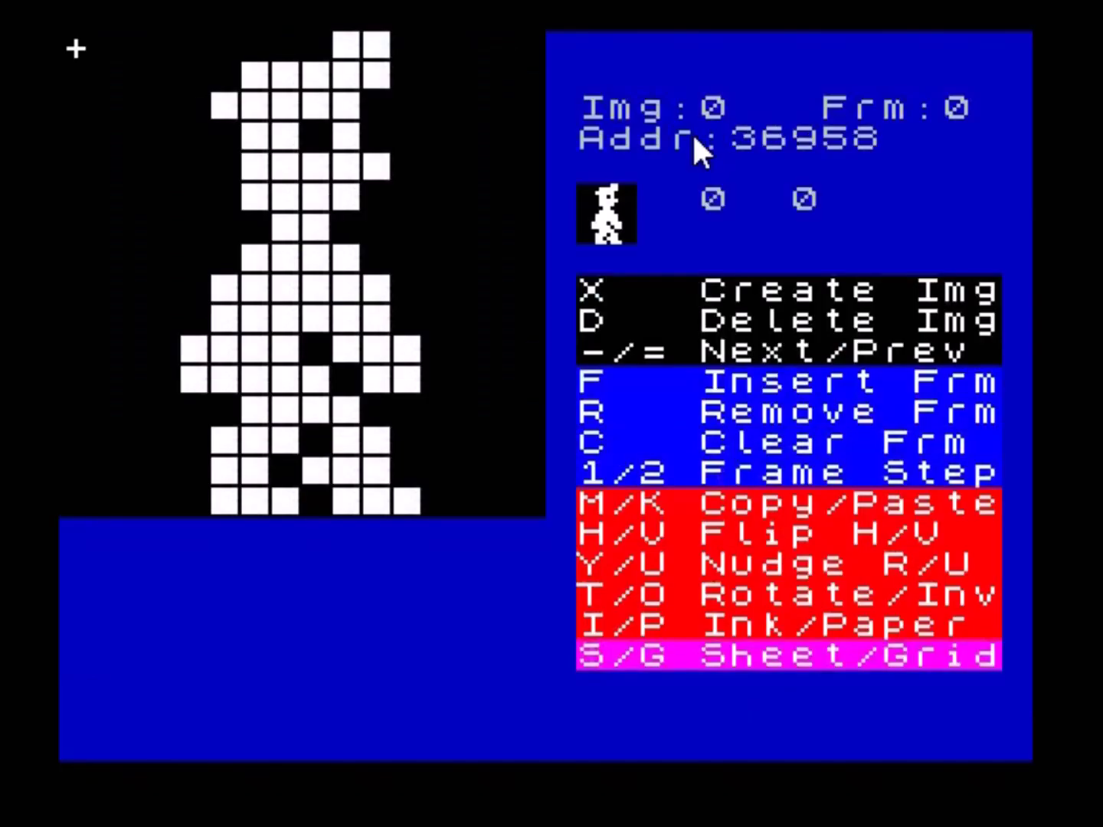
pyautogui.press('space')
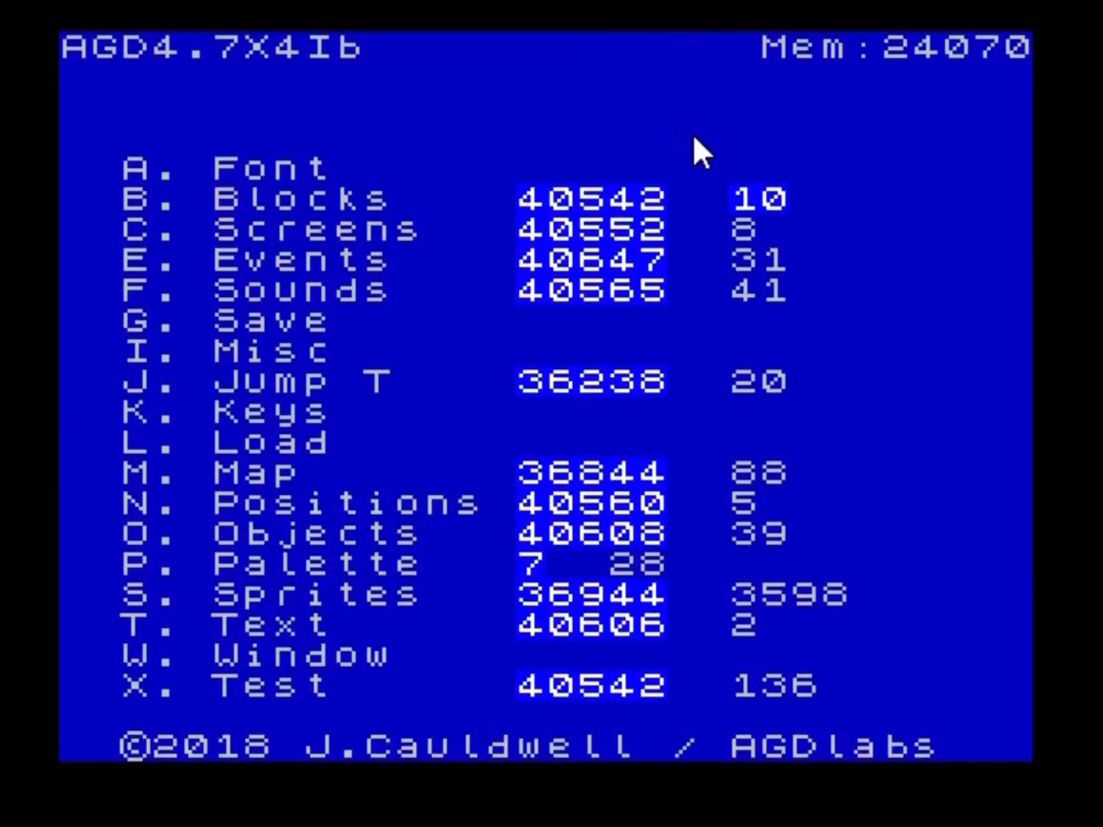